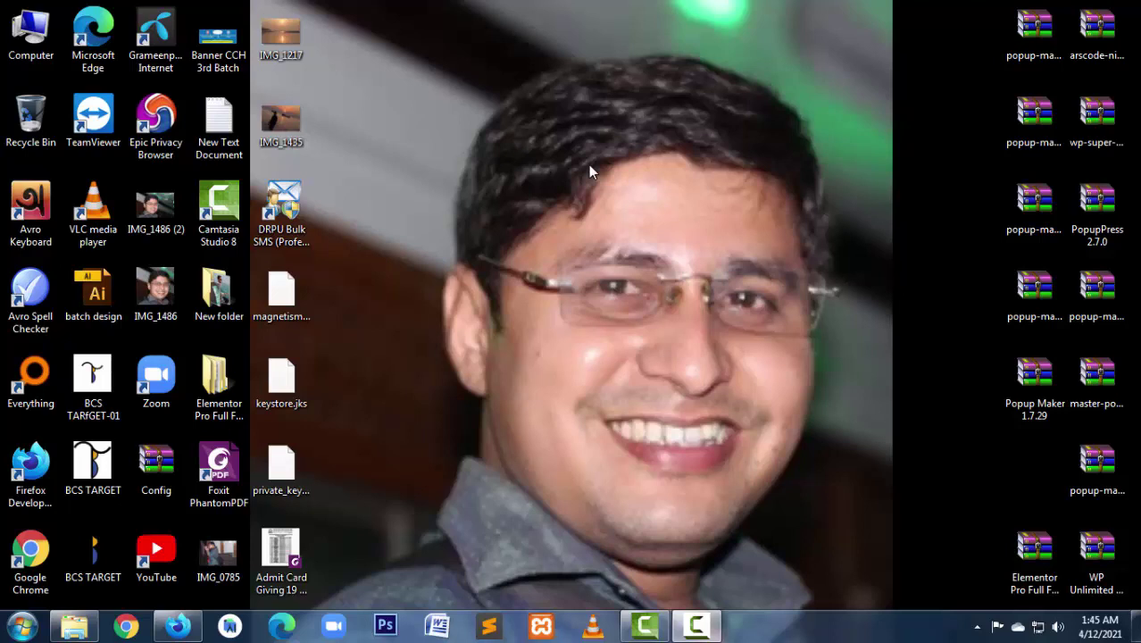
In Firefox, search 'google form' and go to the Google Forms home page
left_click(188, 627)
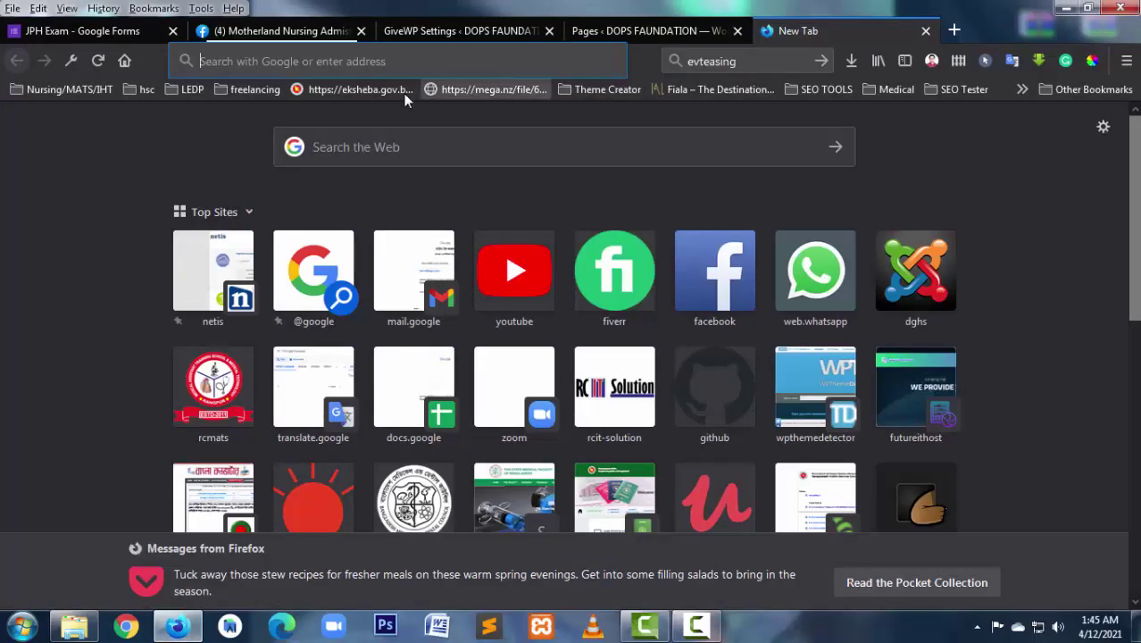
type("goo")
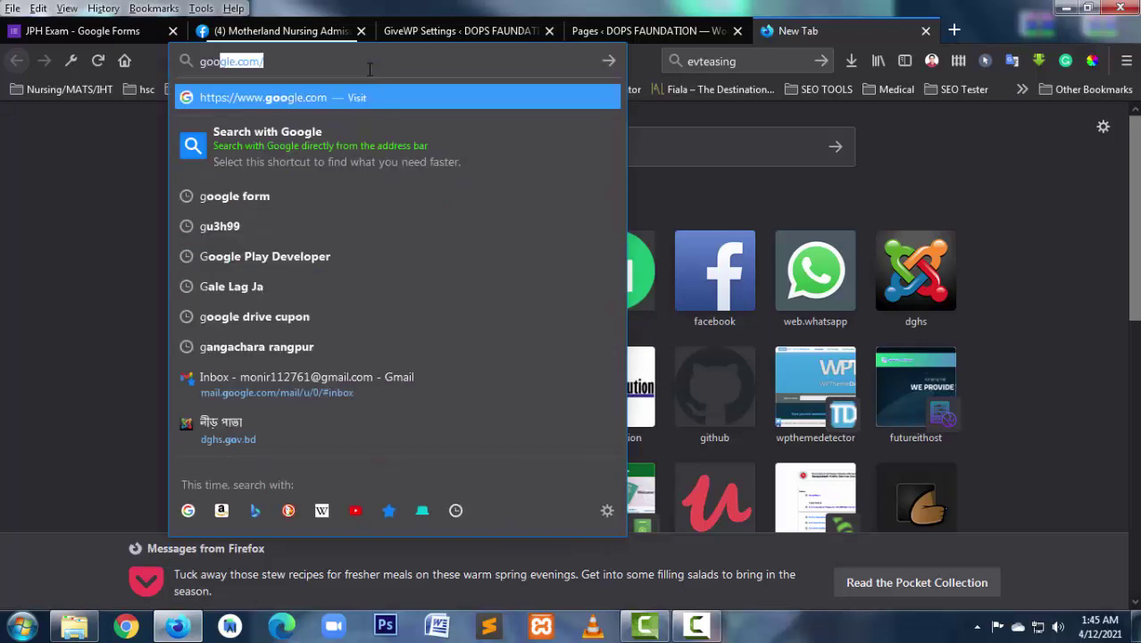
type("gle form")
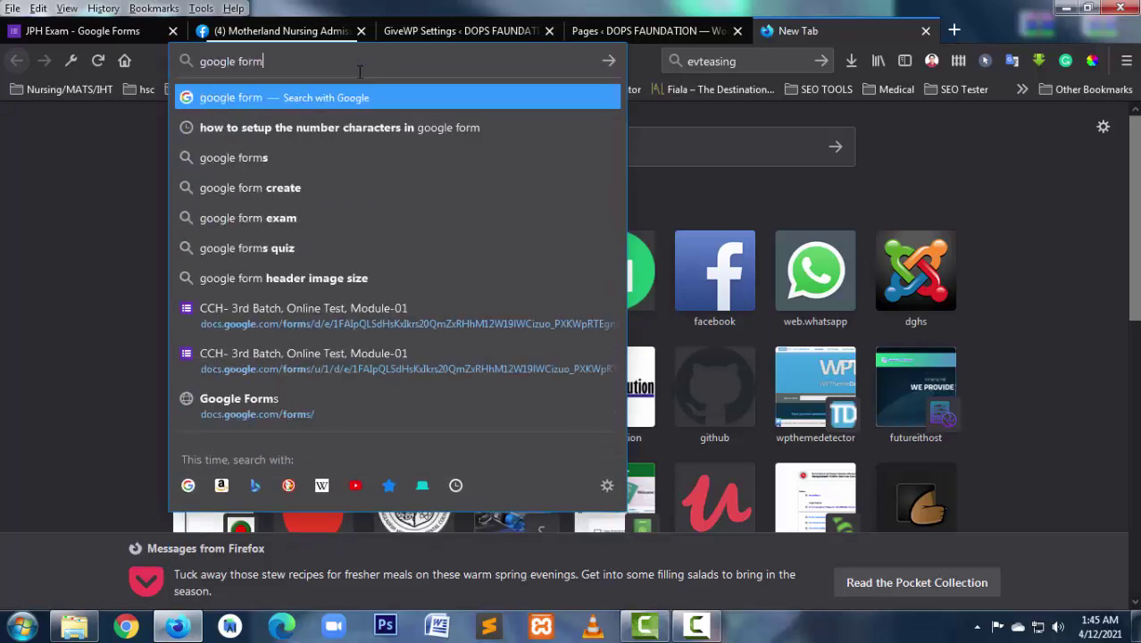
key("Return")
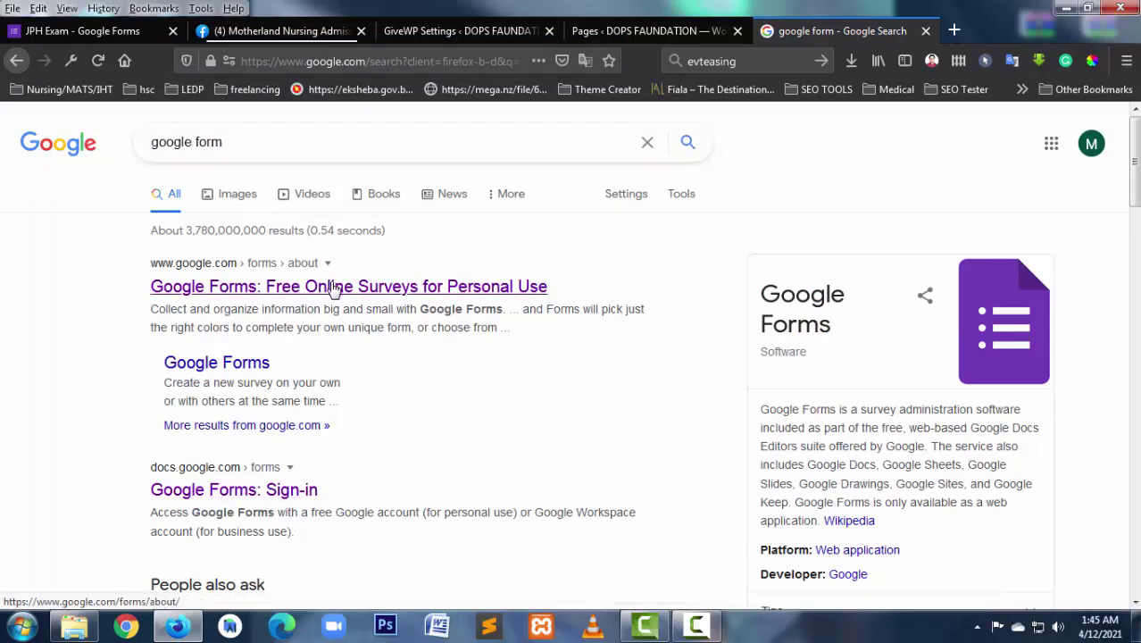
left_click(294, 288)
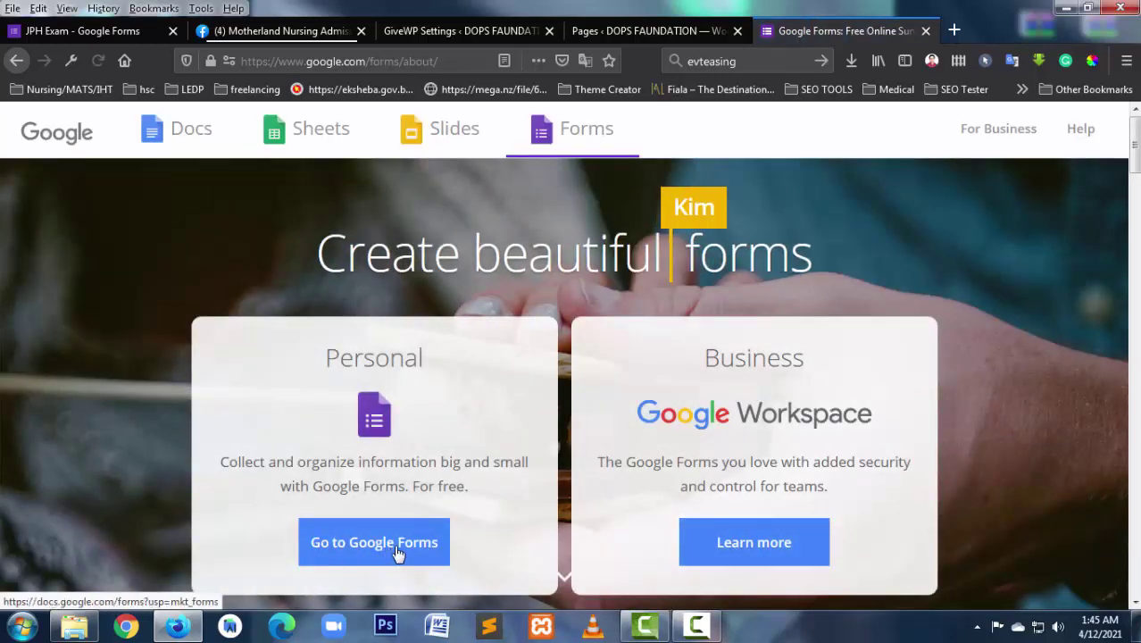
left_click(396, 548)
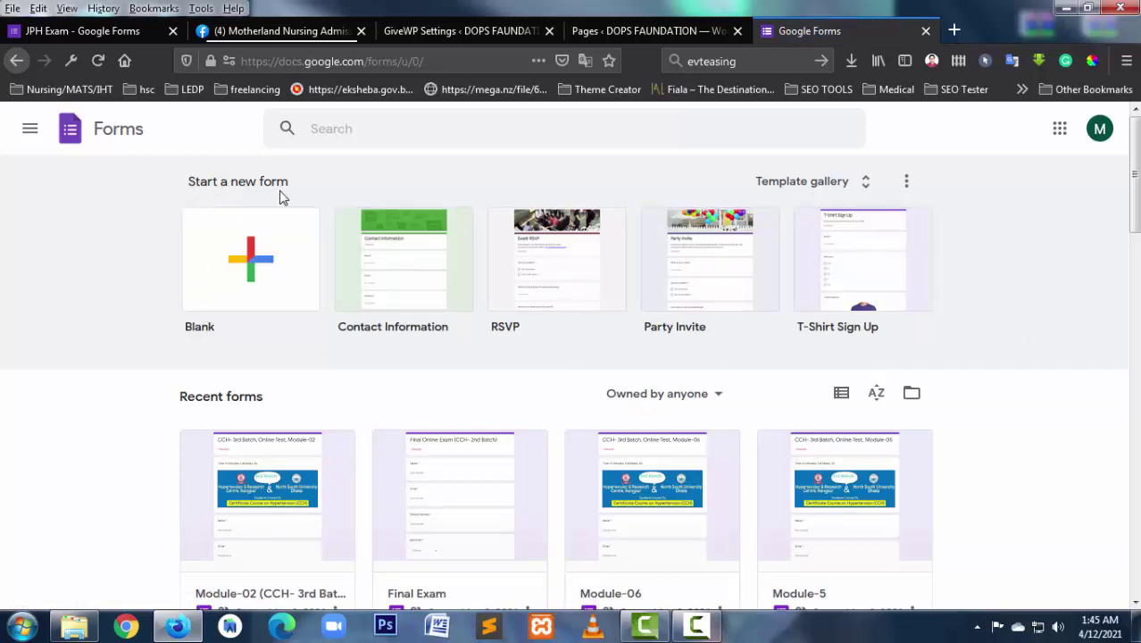
Start a blank form, replace 'Untitled form' with the title BCS, and name the file BCS
left_click(242, 281)
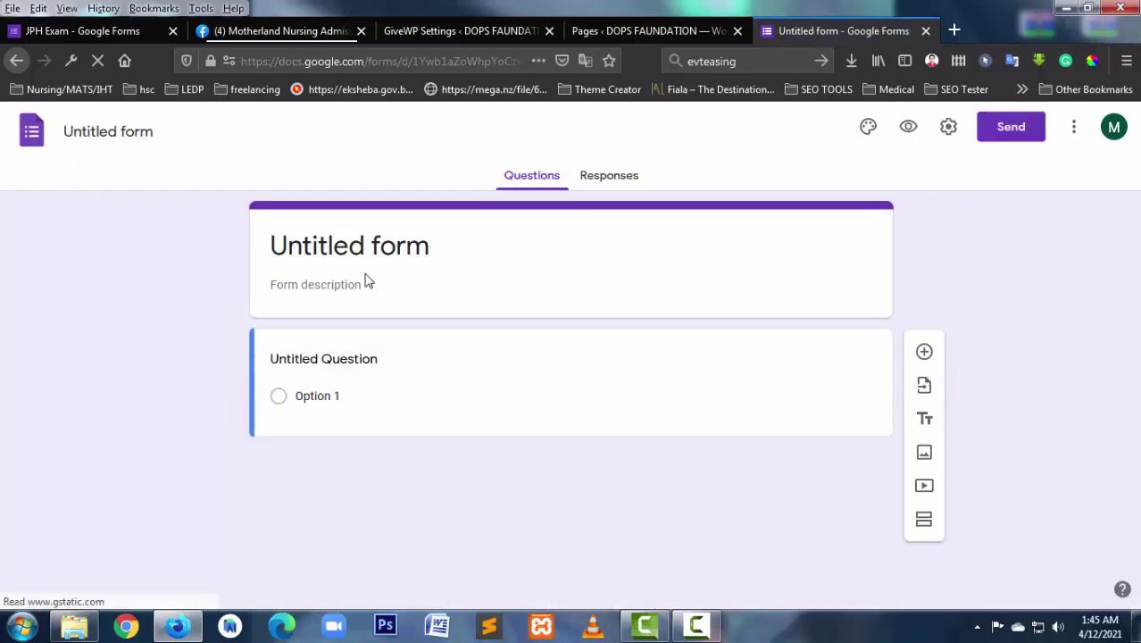
left_click(332, 254)
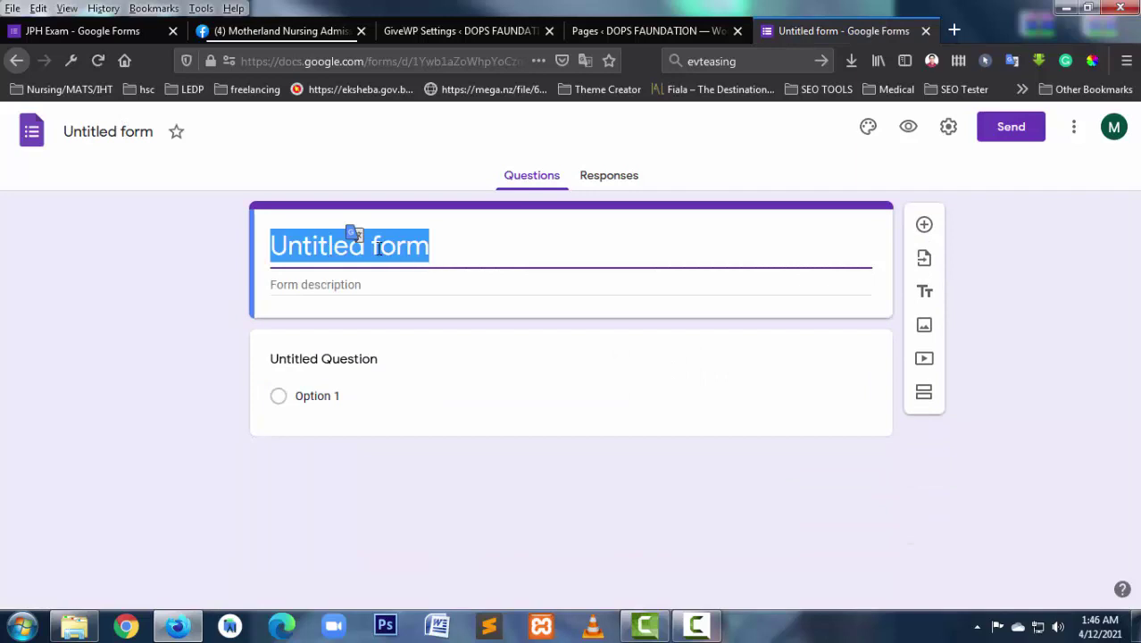
type("BCS")
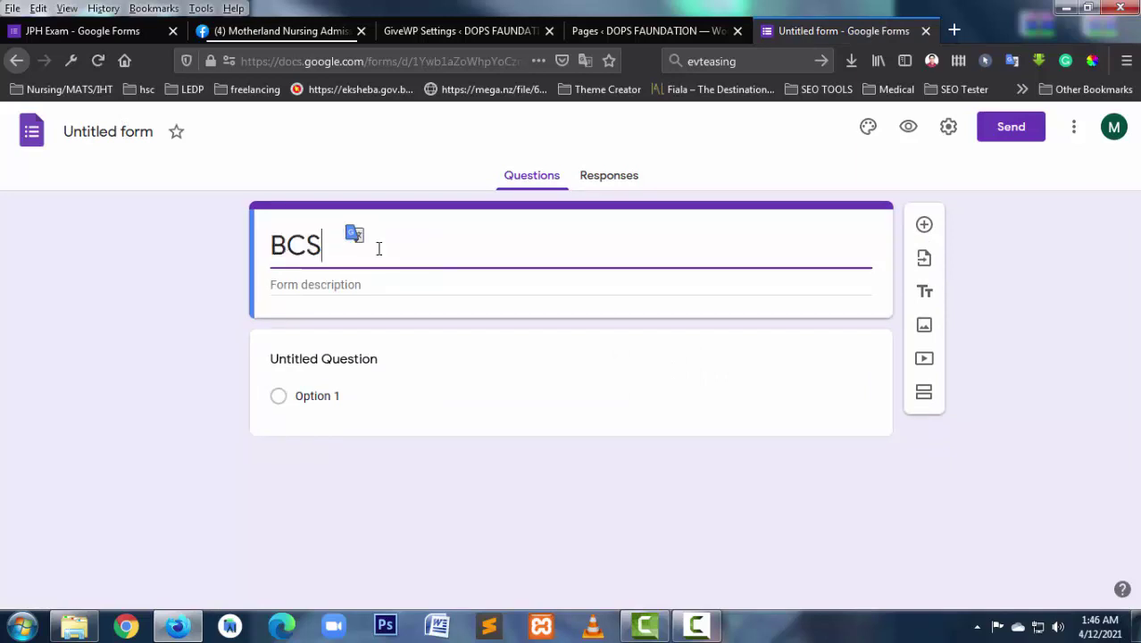
left_click(349, 284)
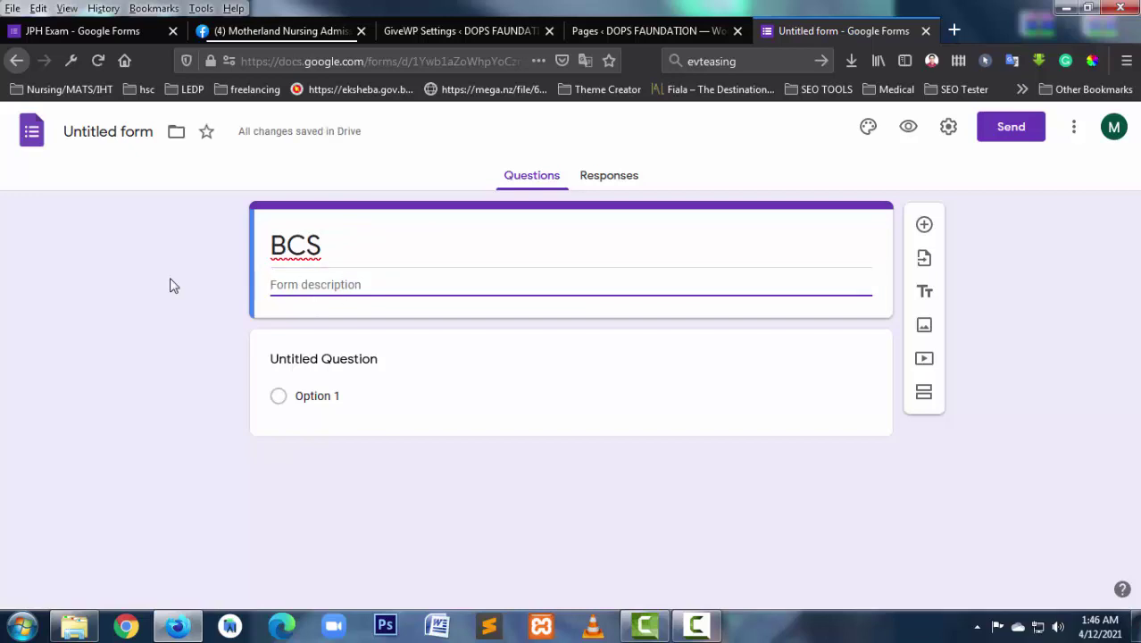
left_click(282, 243)
double_click(282, 243)
left_click(297, 249)
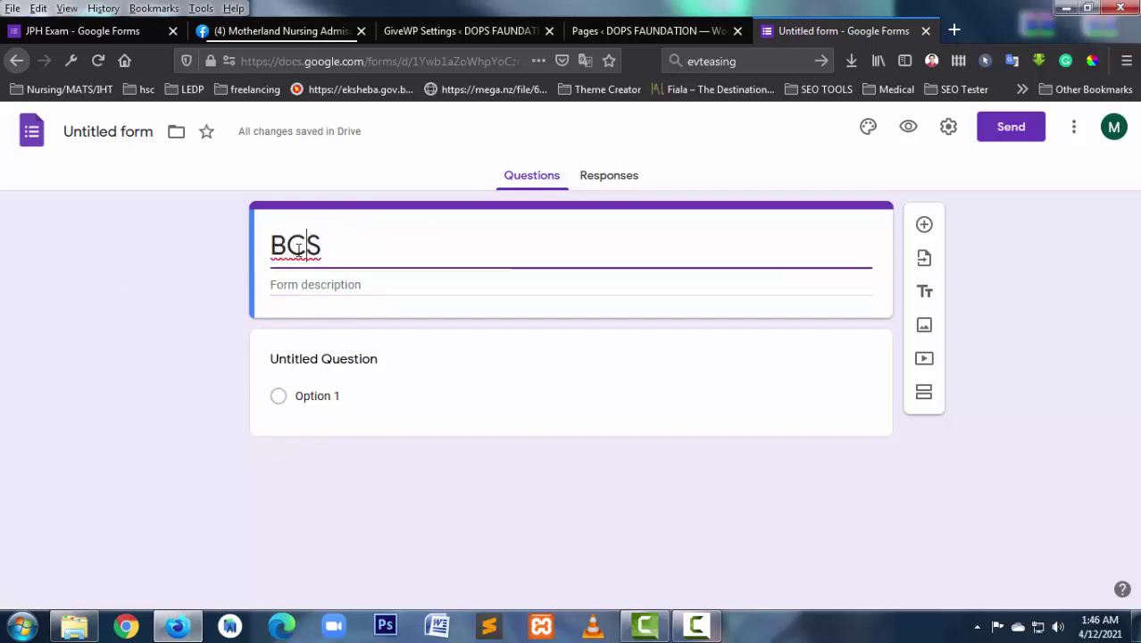
left_click(108, 132)
left_click(131, 315)
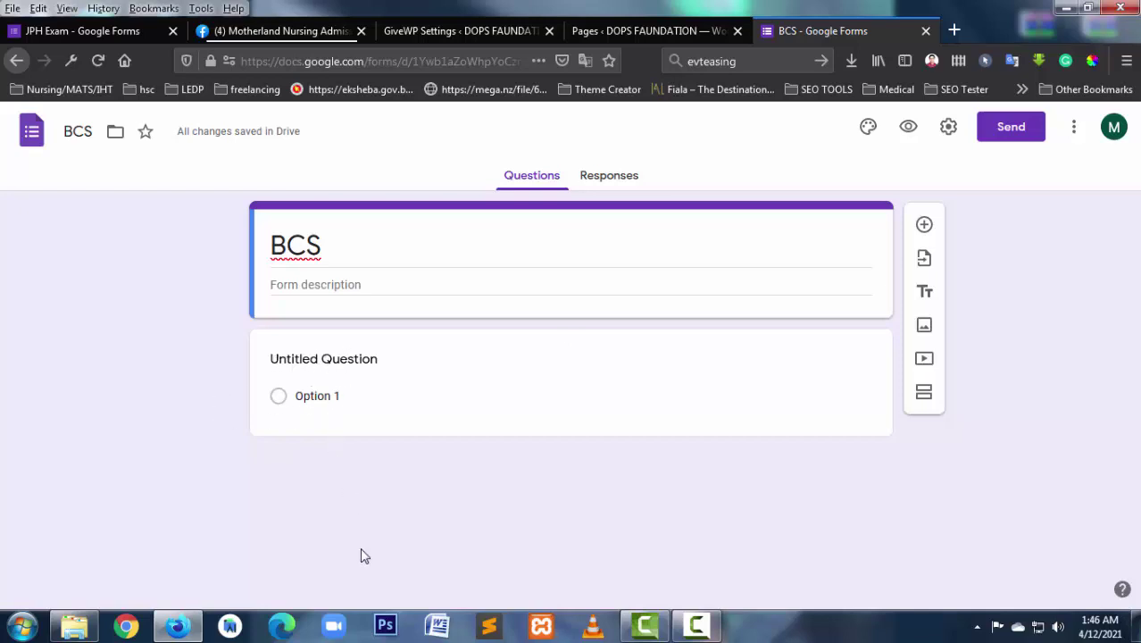
Make the first question a required short-answer question titled Name
left_click(320, 360)
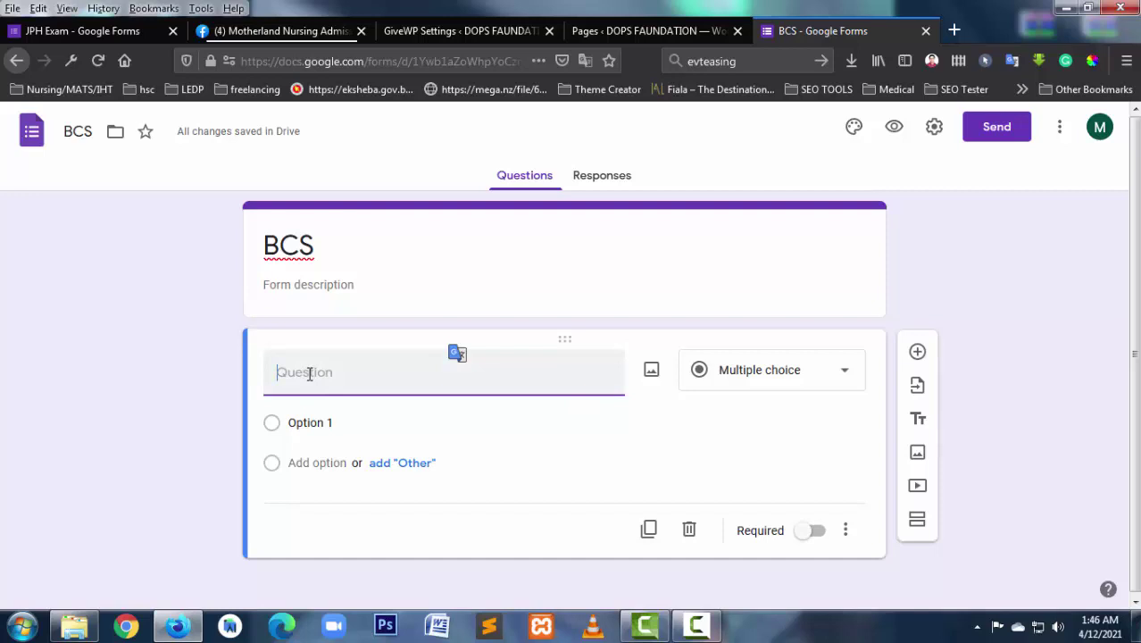
type("Name")
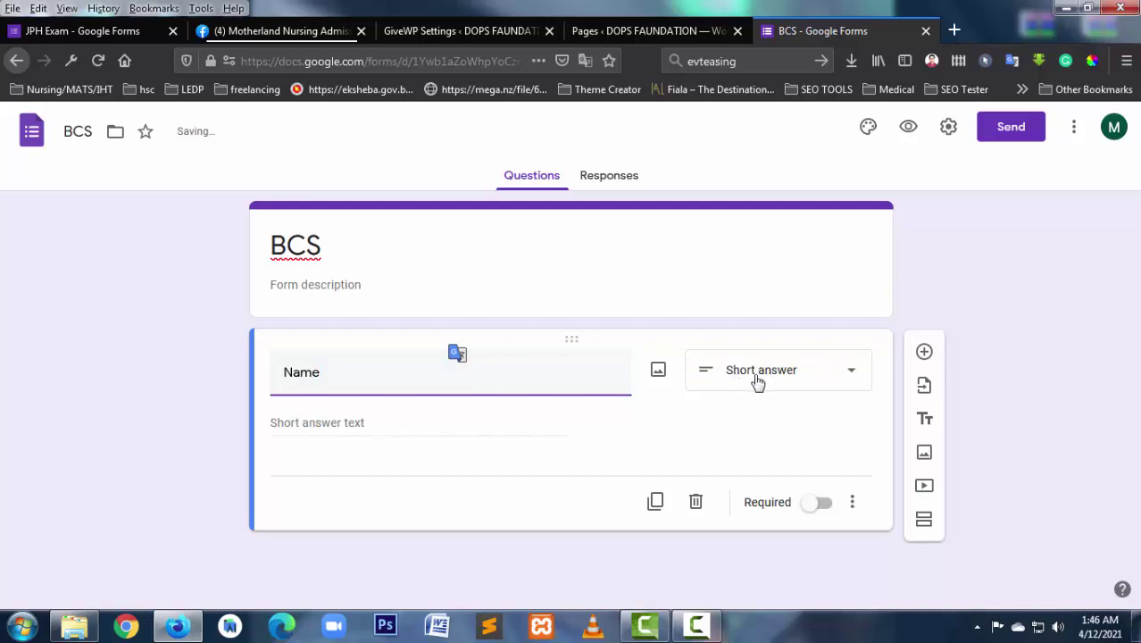
left_click(301, 420)
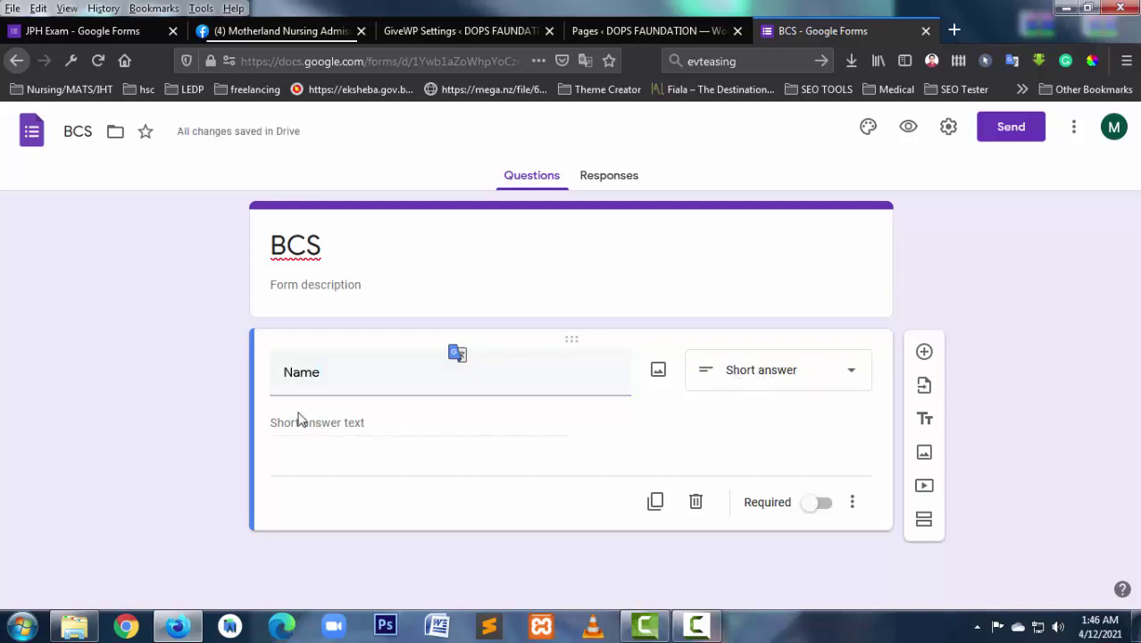
left_click(819, 506)
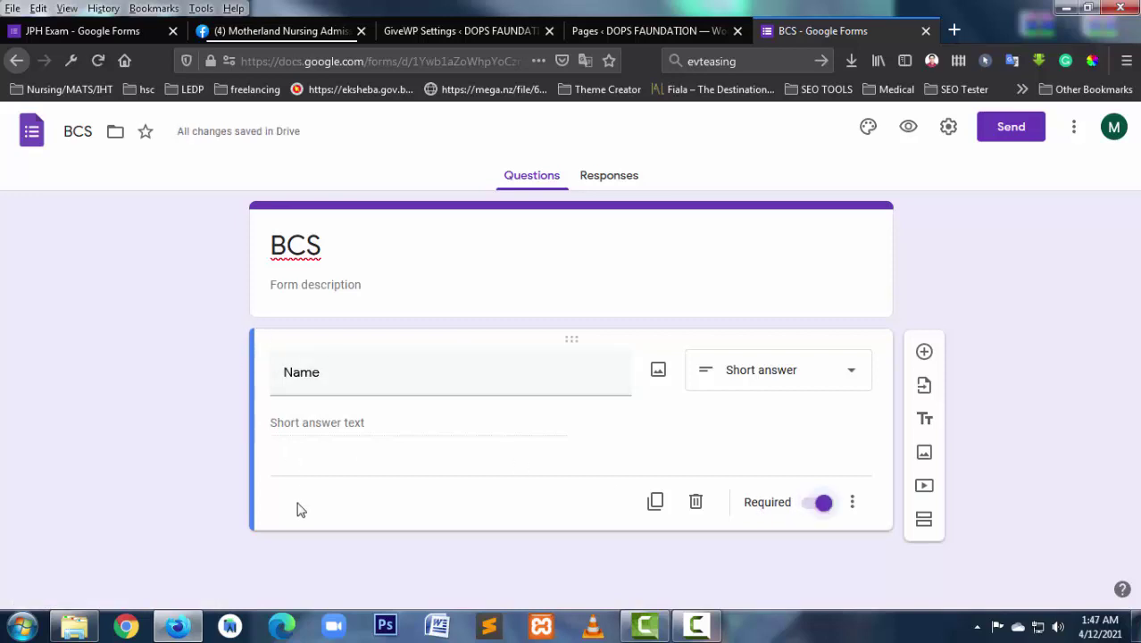
Add a short-answer Mobile Number question, followed by a second section
left_click(924, 354)
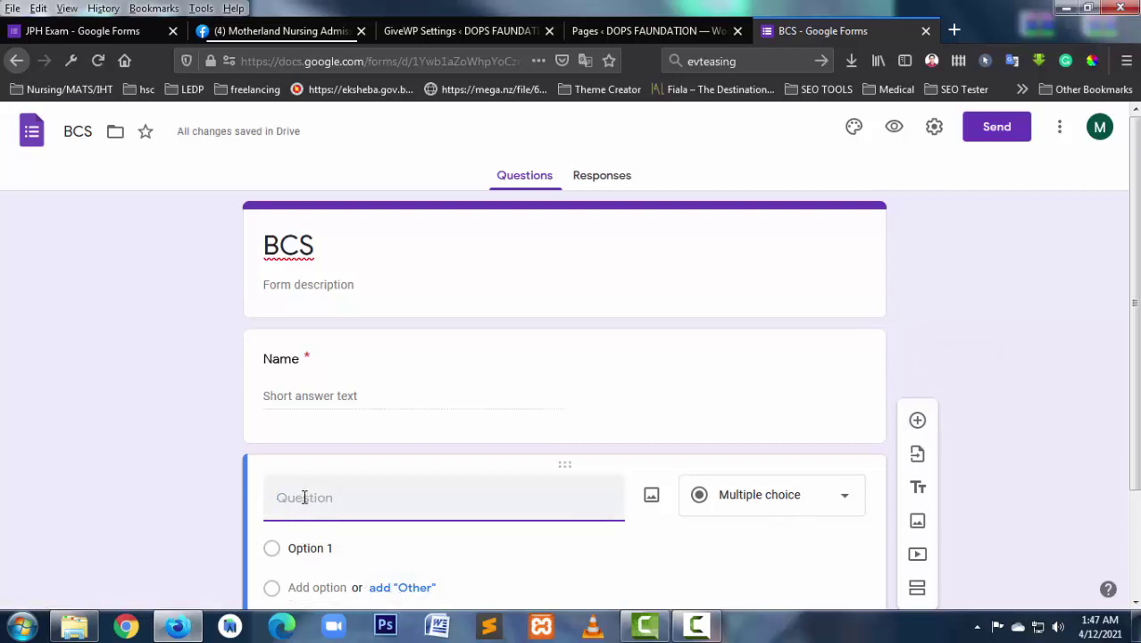
type("Mobile Nu")
type("mber")
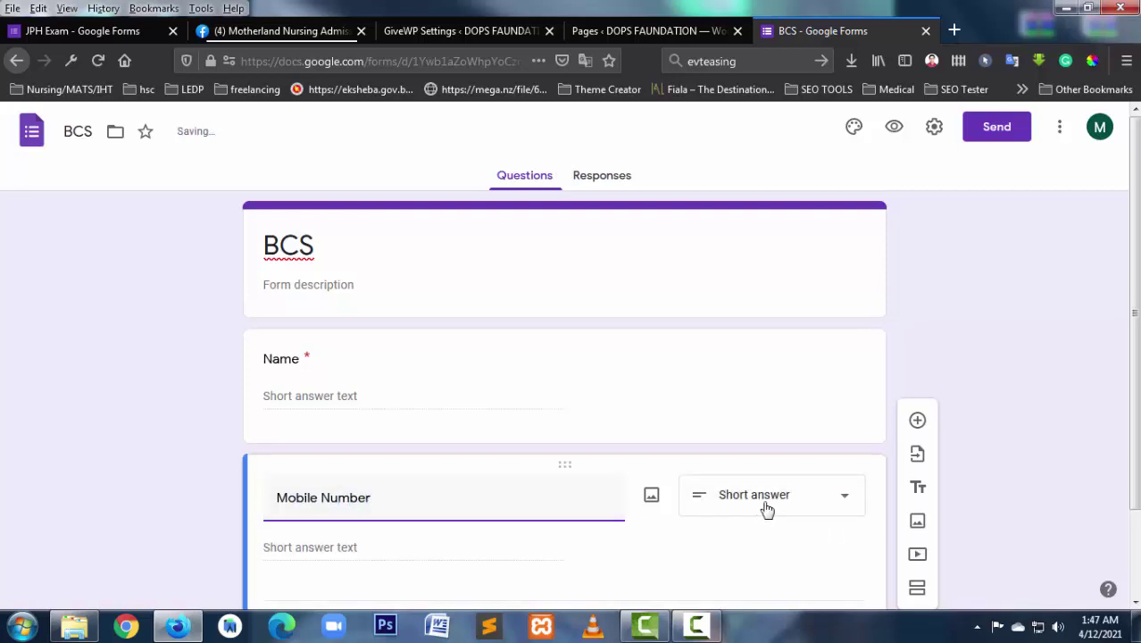
scroll(765, 509, "down", 2)
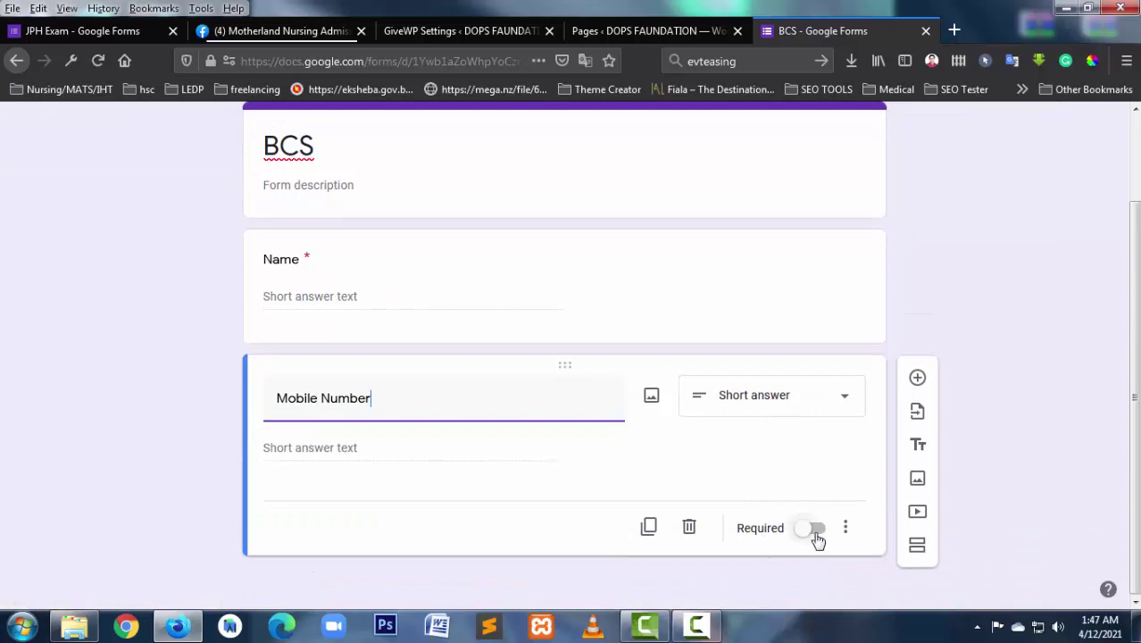
left_click(930, 552)
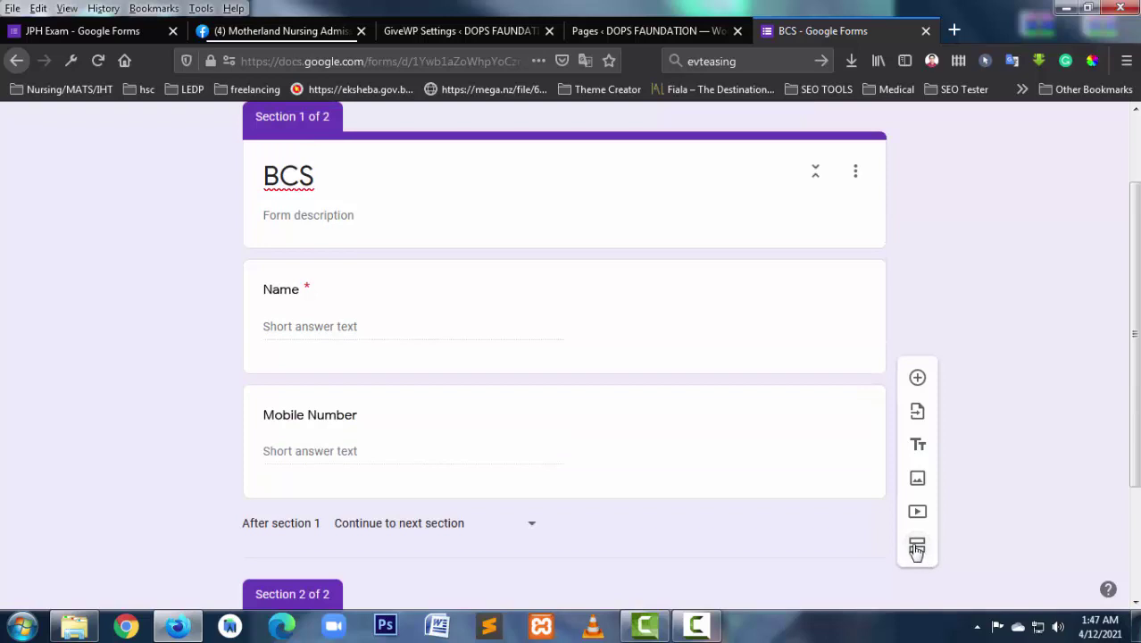
Rename the untitled second section to 'Answer the questions'
scroll(540, 561, "down", 3)
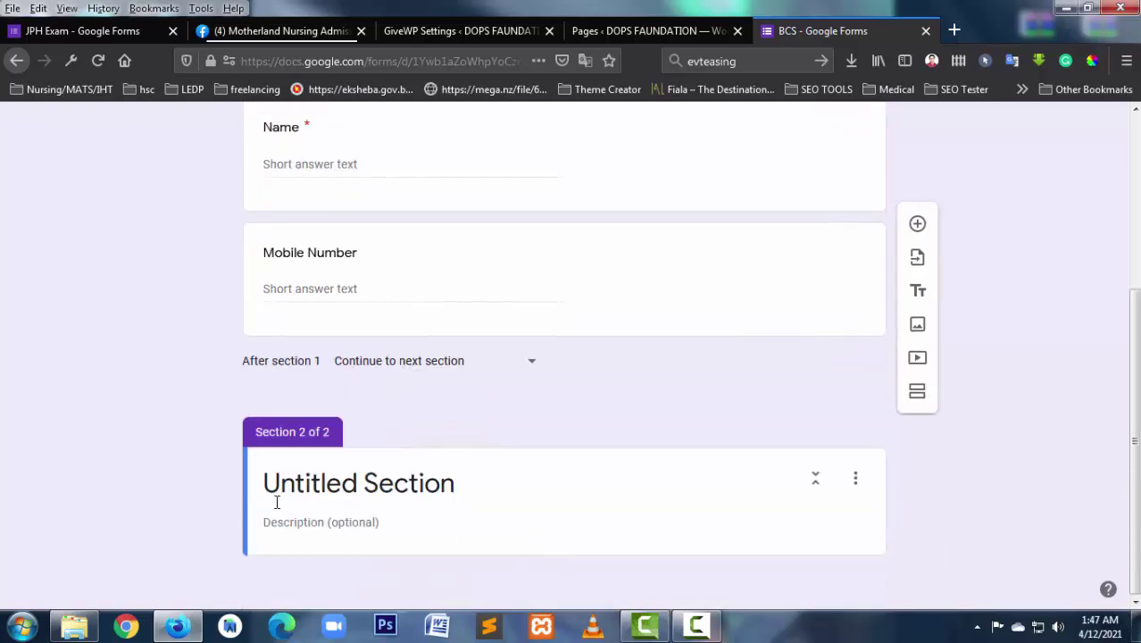
left_click(374, 489)
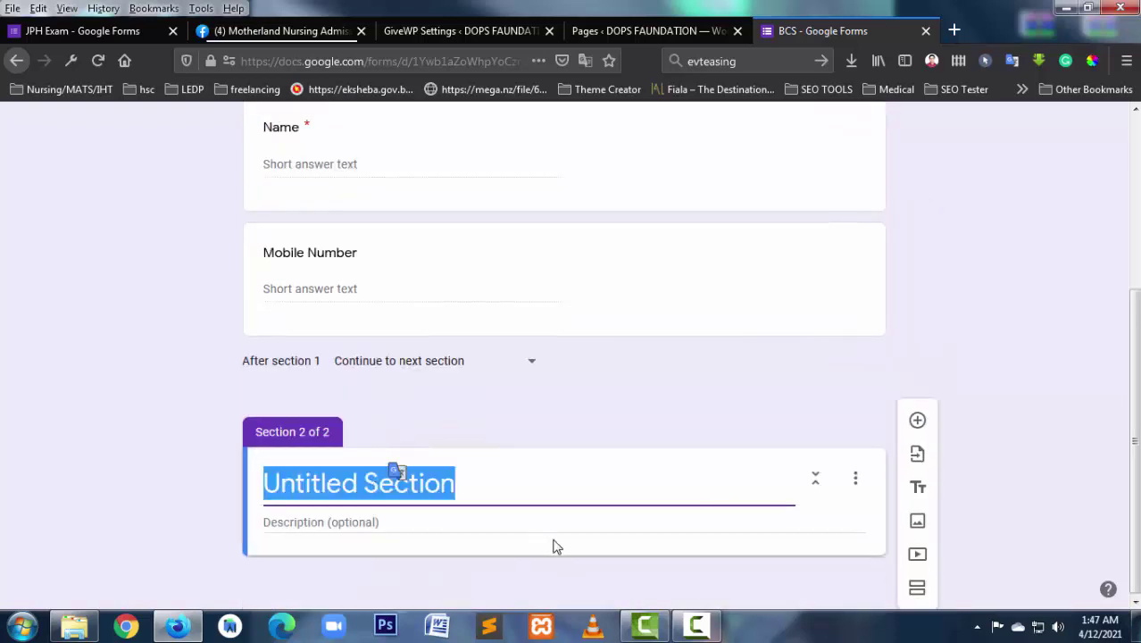
type("Answer ")
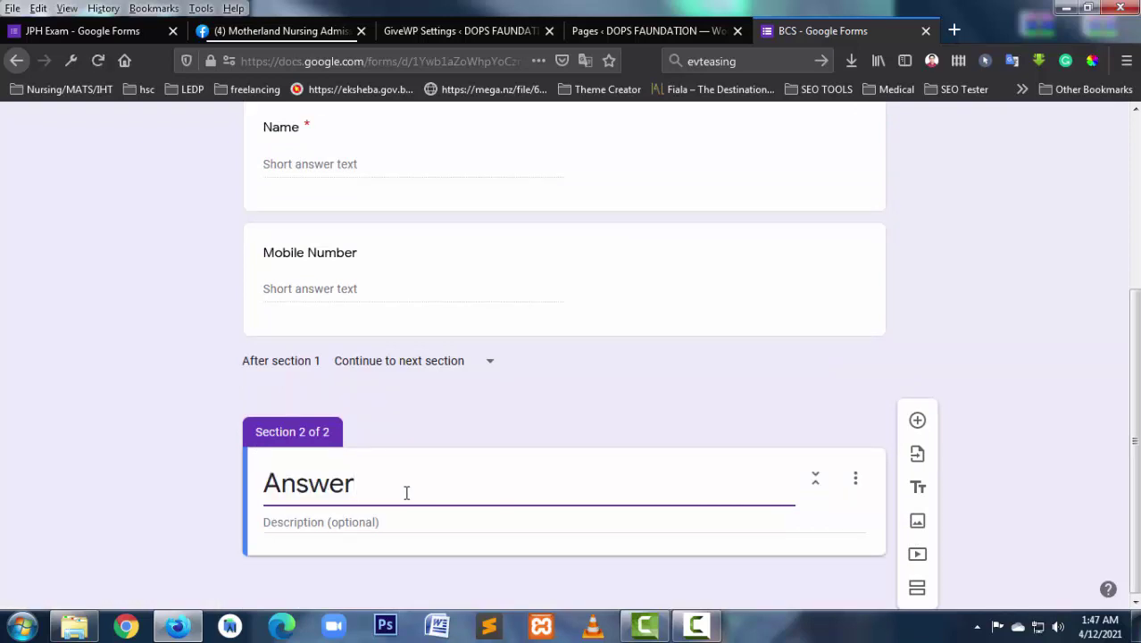
type("your")
type(" q")
key("BackSpace")
key("BackSpace")
key("BackSpace")
key("BackSpace")
key("BackSpace")
key("BackSpace")
type("the qu")
type("estion")
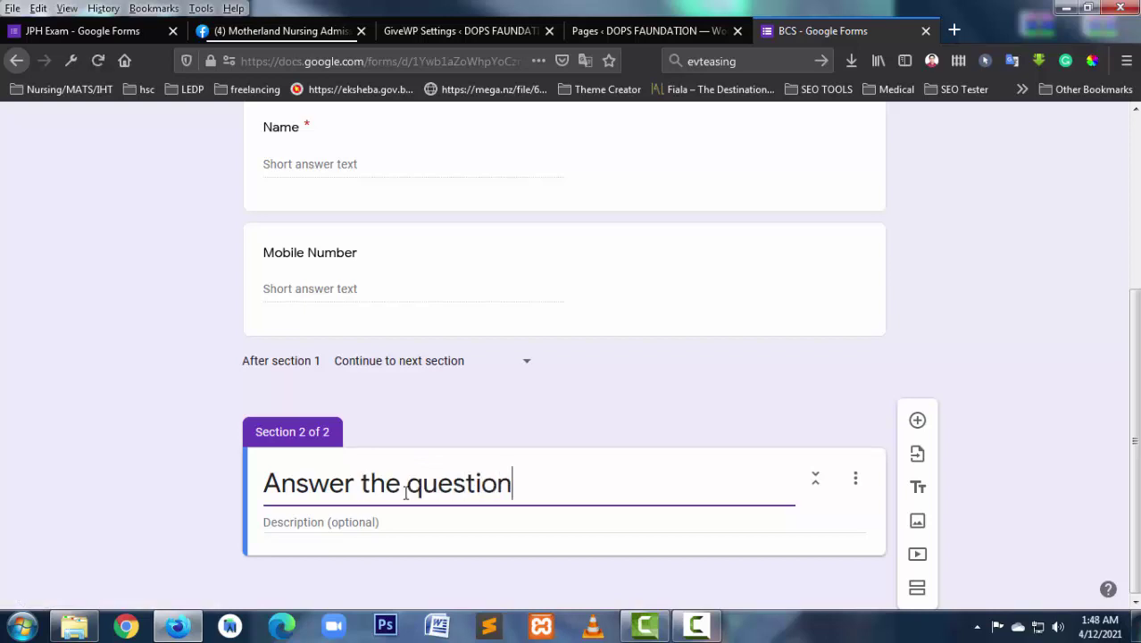
type("s")
left_click(768, 494)
Add the question 'Bangladesh is a small........' with first choices Desh and Country
left_click(918, 421)
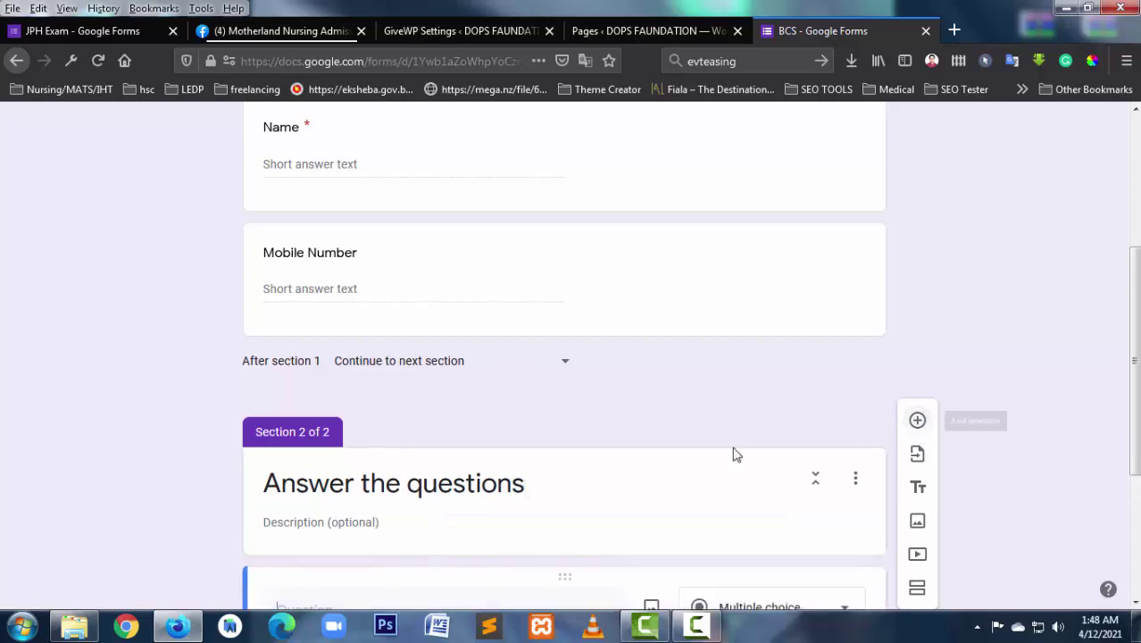
type("Bangladesh is a small.........")
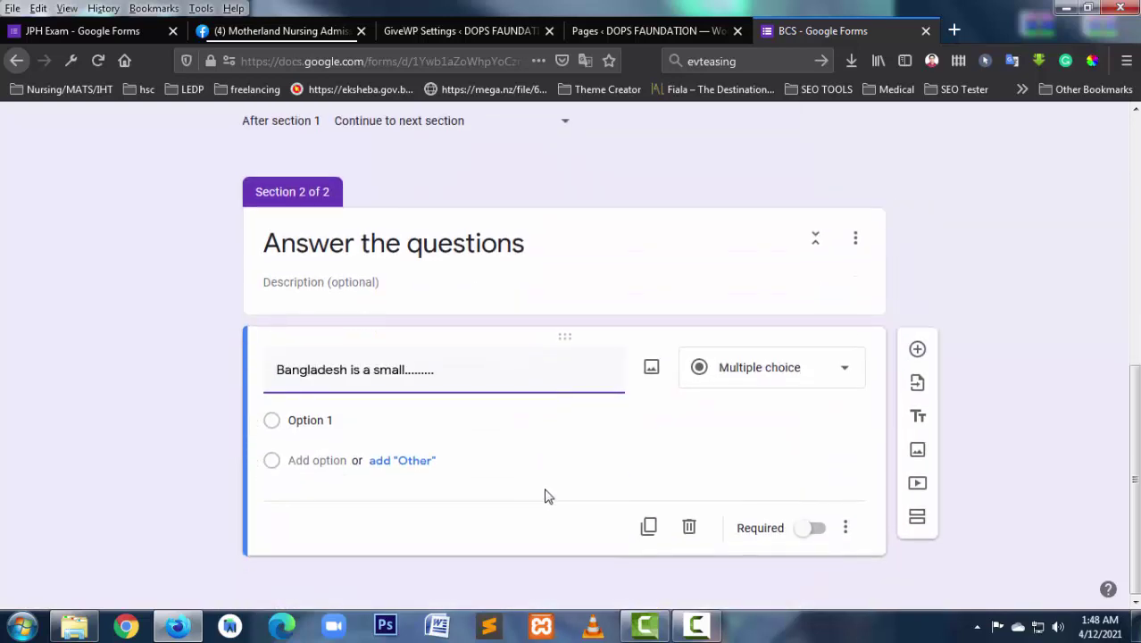
left_click(387, 425)
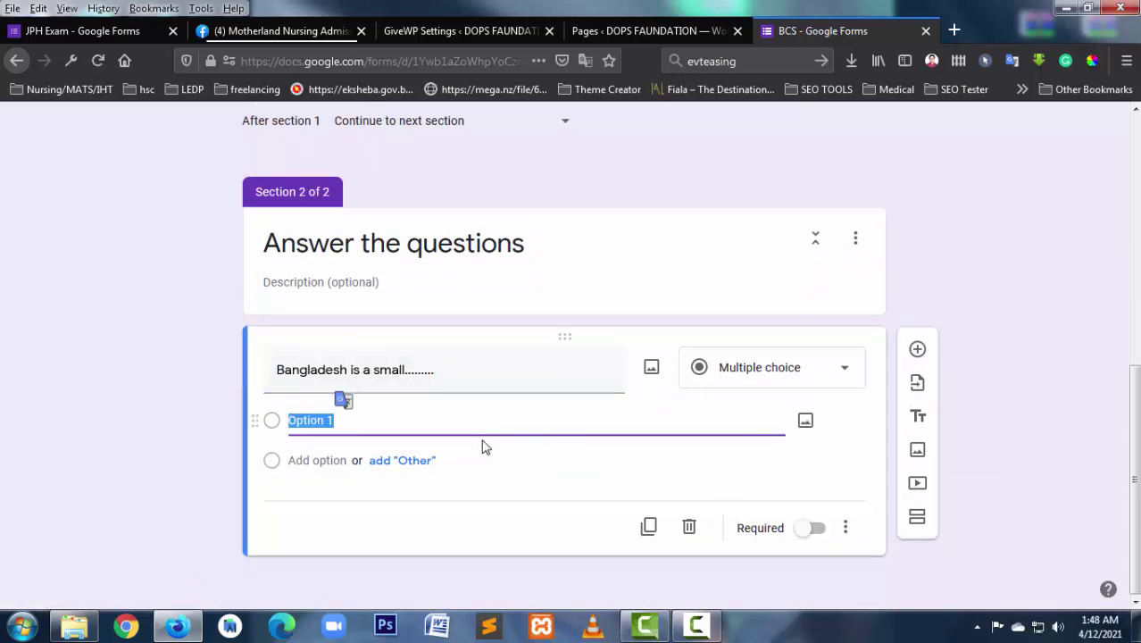
type("Desh")
key("Return")
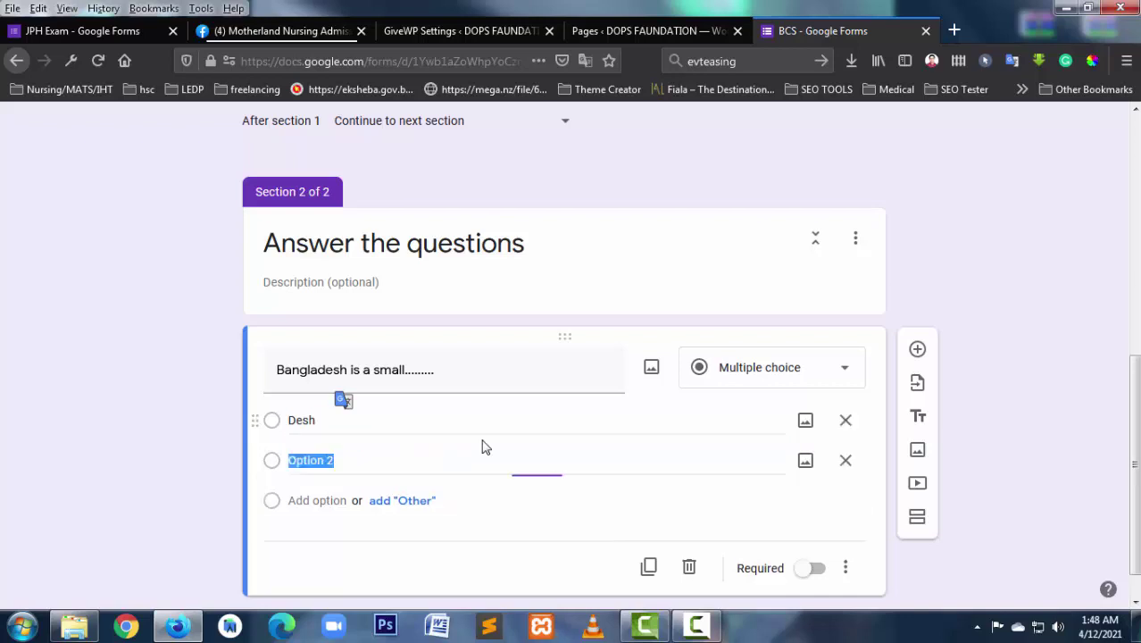
type("Country")
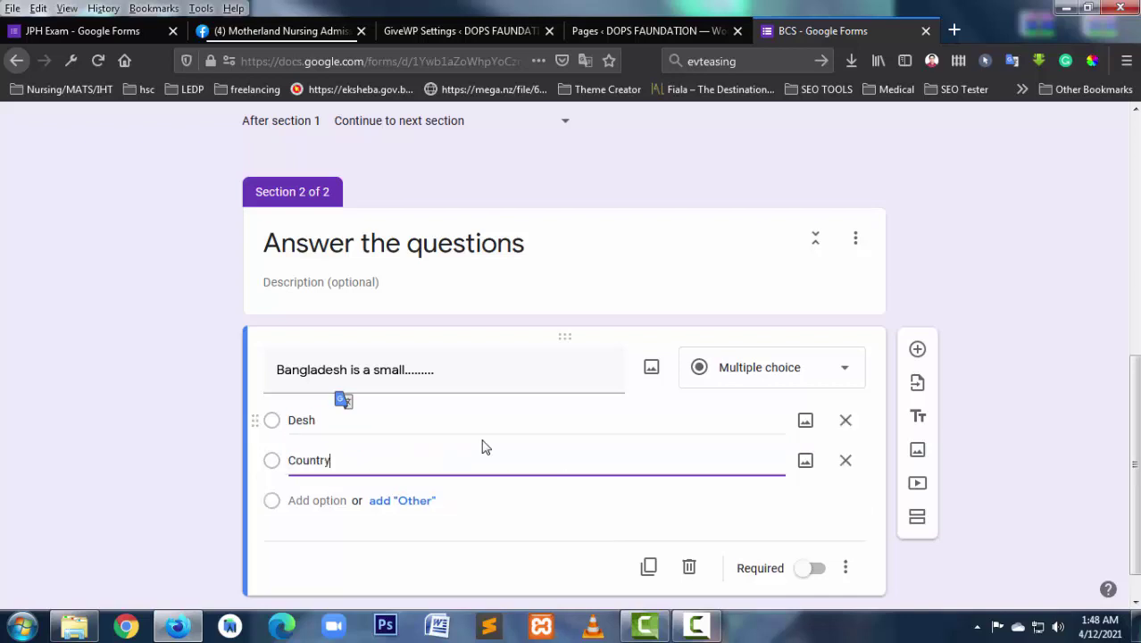
key("Return")
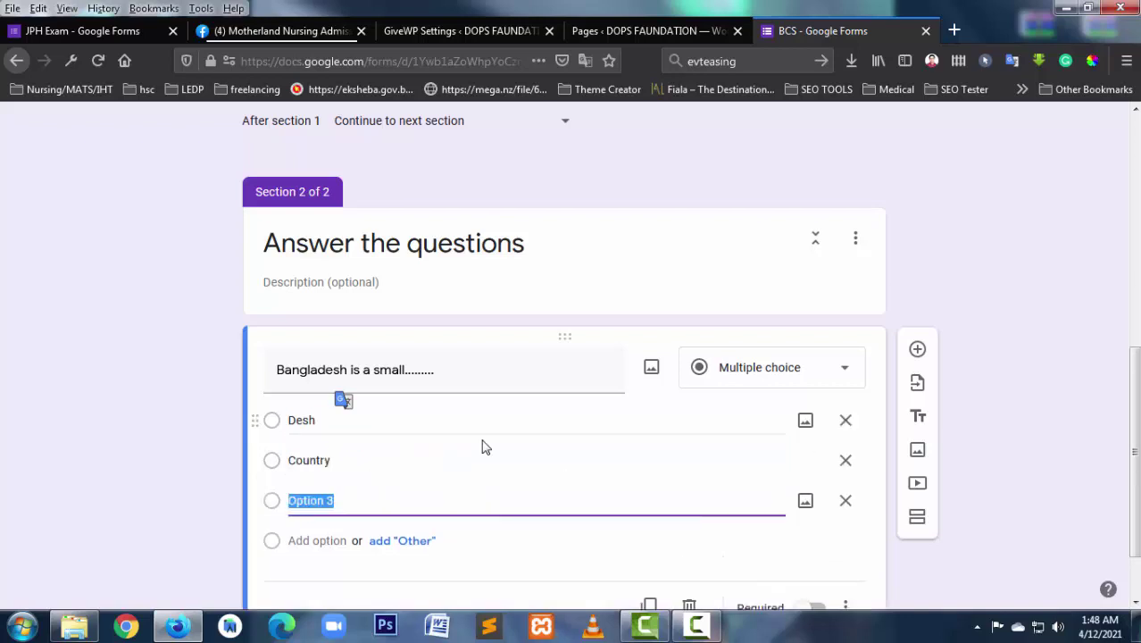
Add Village and City as the third and fourth answer choices
type("Village")
key("Return")
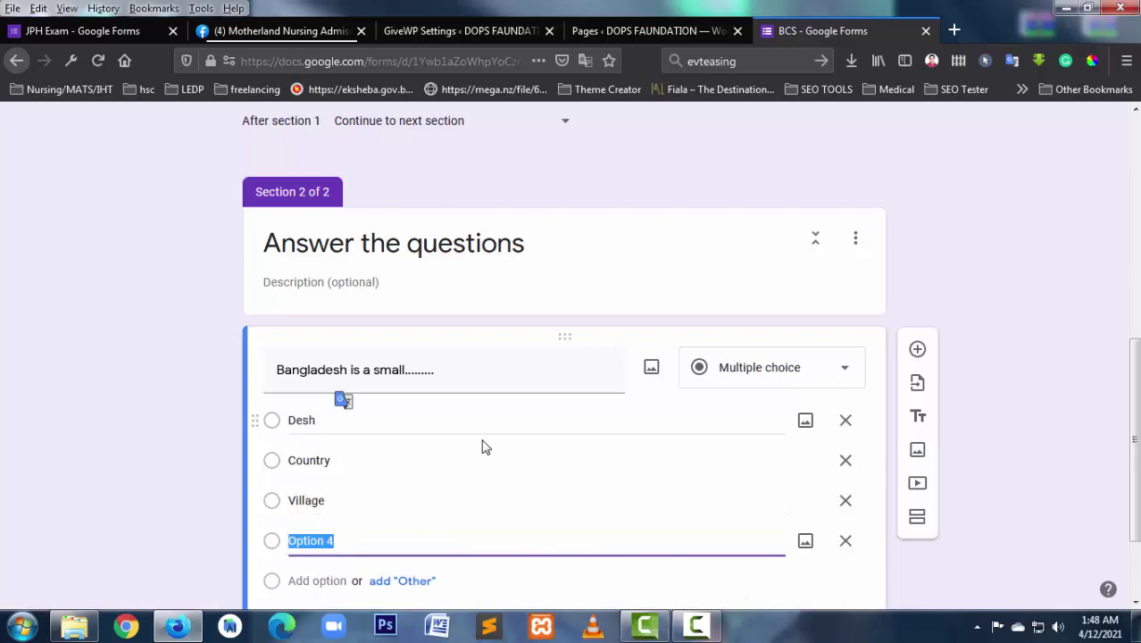
type("To")
key("BackSpace")
key("BackSpace")
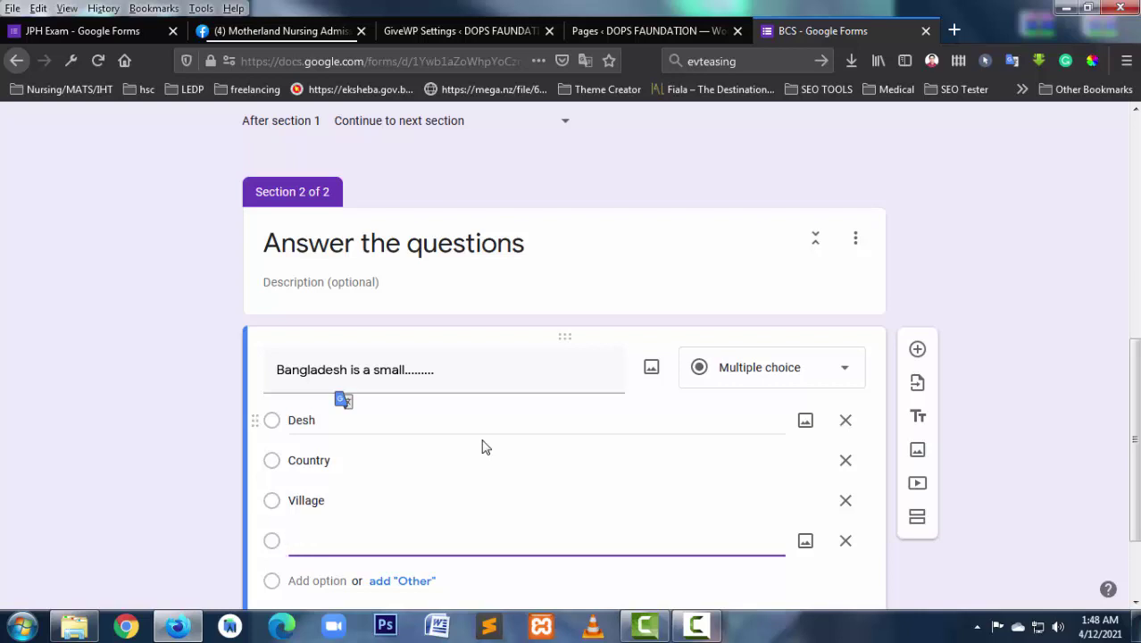
type("city")
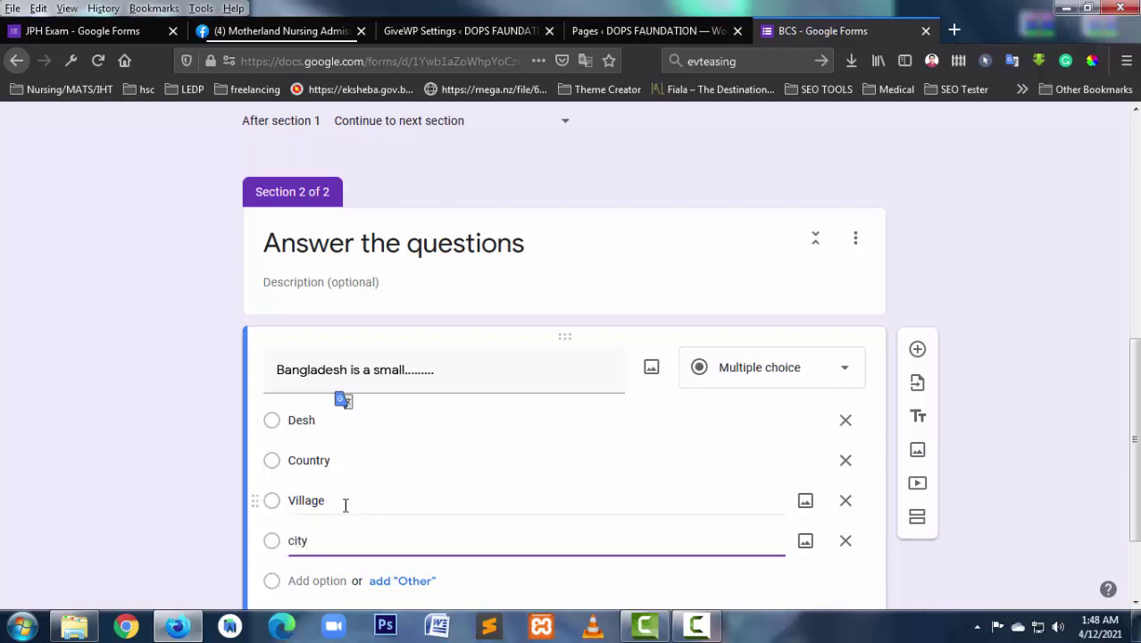
left_click_drag(288, 541, 295, 542)
type("C")
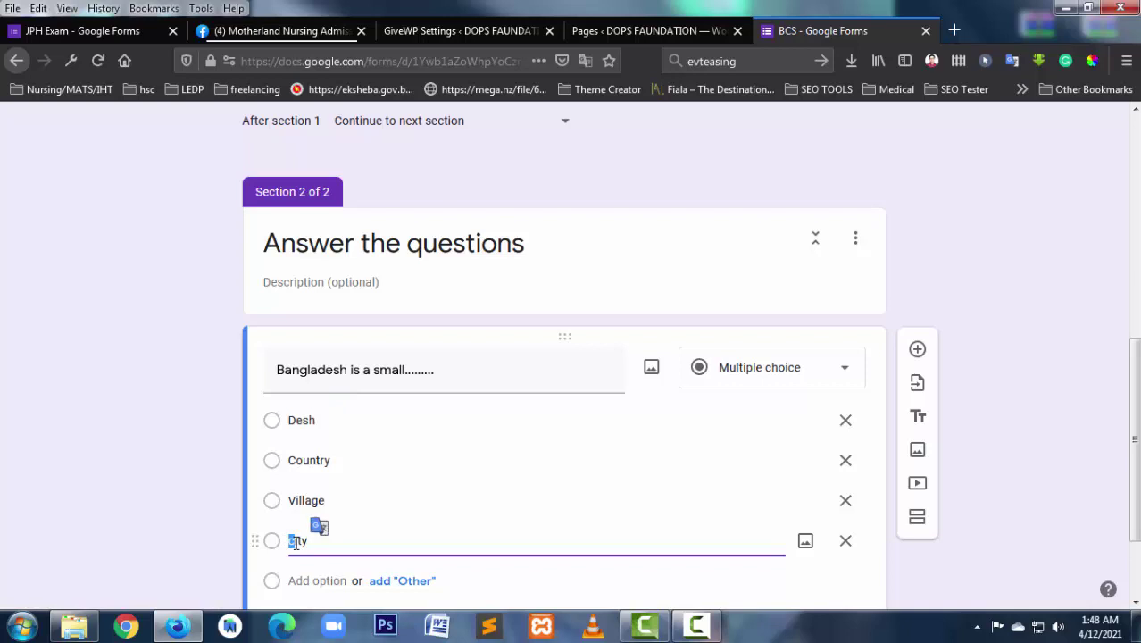
left_click(175, 504)
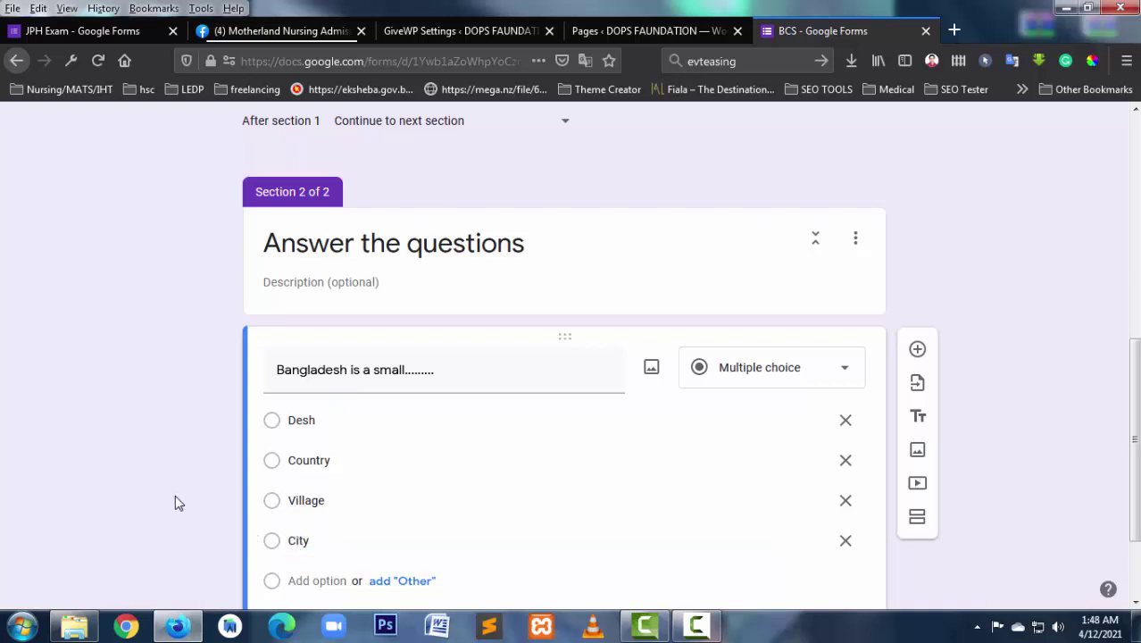
scroll(521, 487, "down", 2)
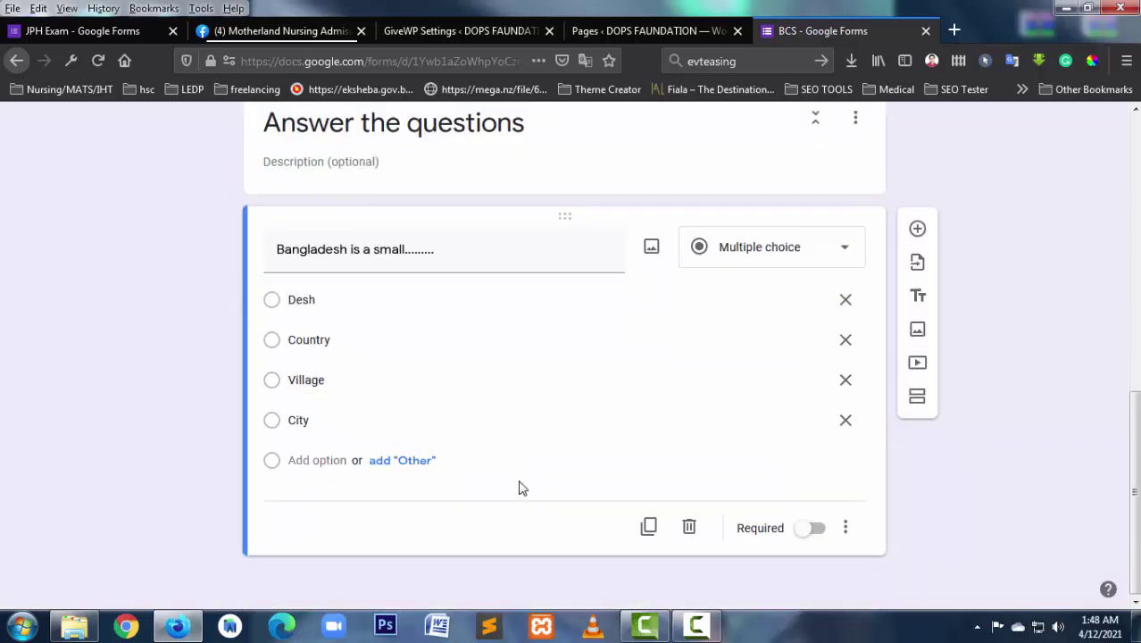
Add a new question worded 'আমার সোনার বাংলা আমি তোমায়...........।'
left_click(919, 231)
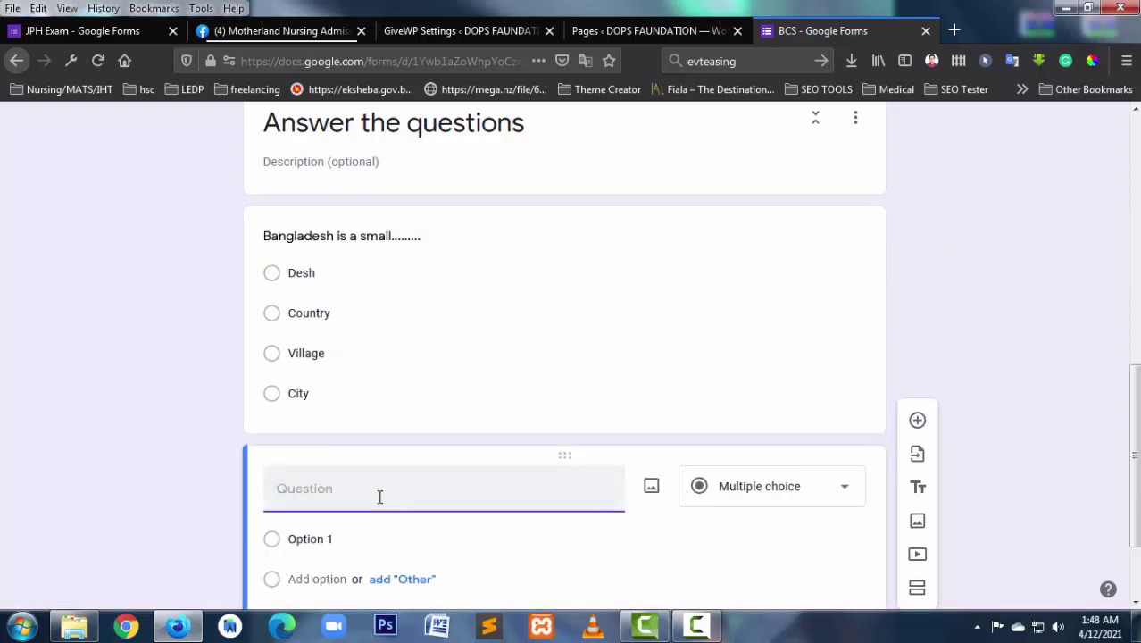
type("আমার স")
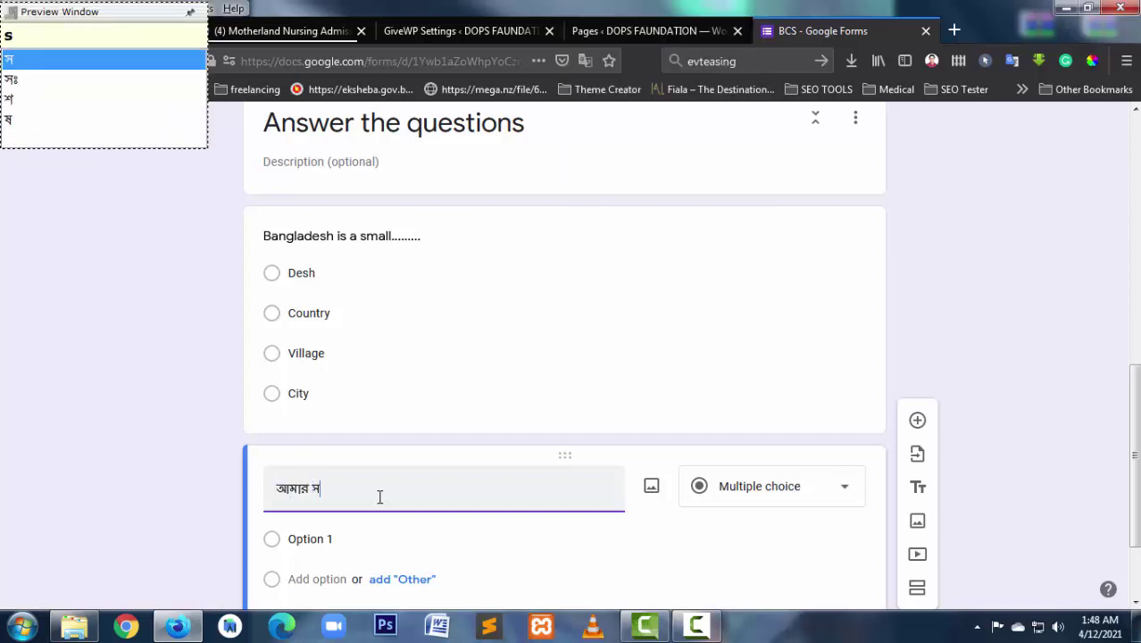
type("োনার আ")
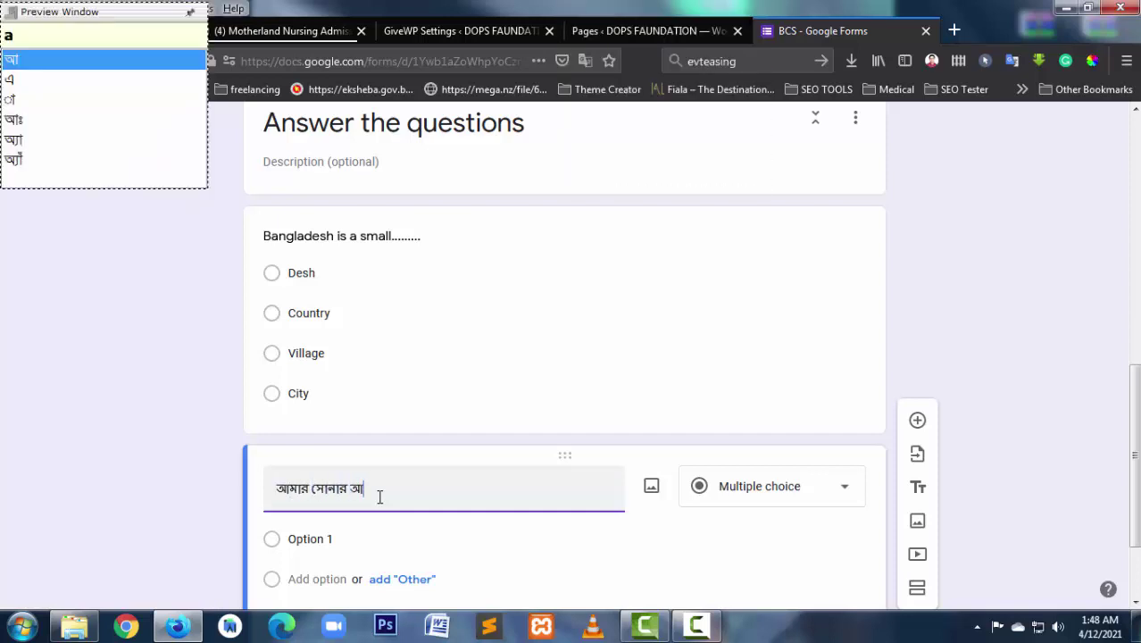
key("BackSpace")
type("ব")
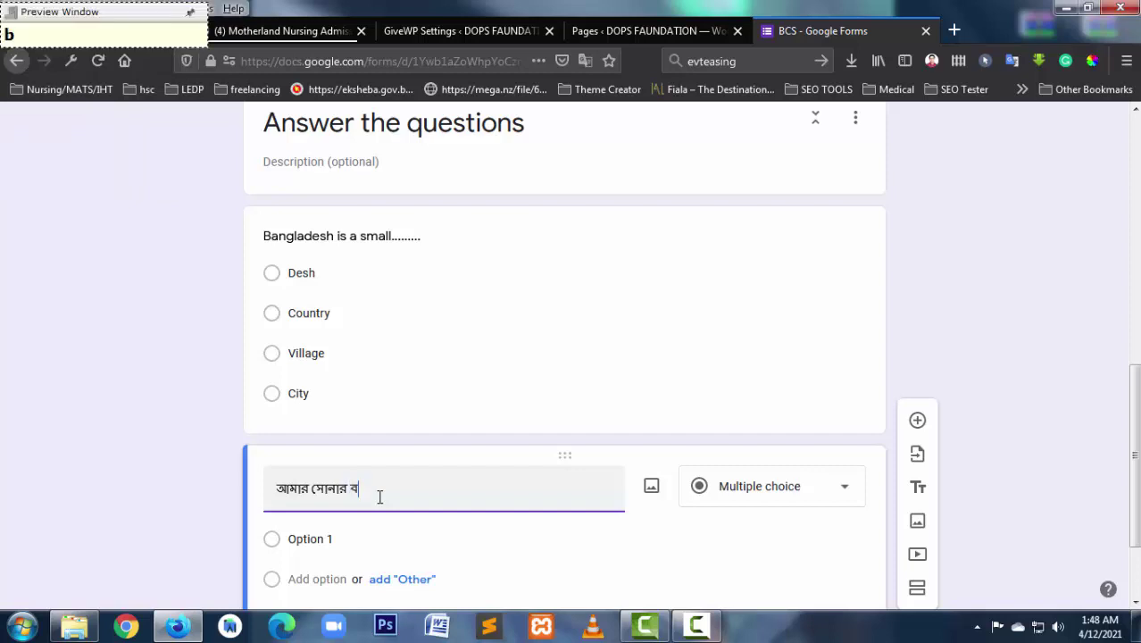
type("াংলা ")
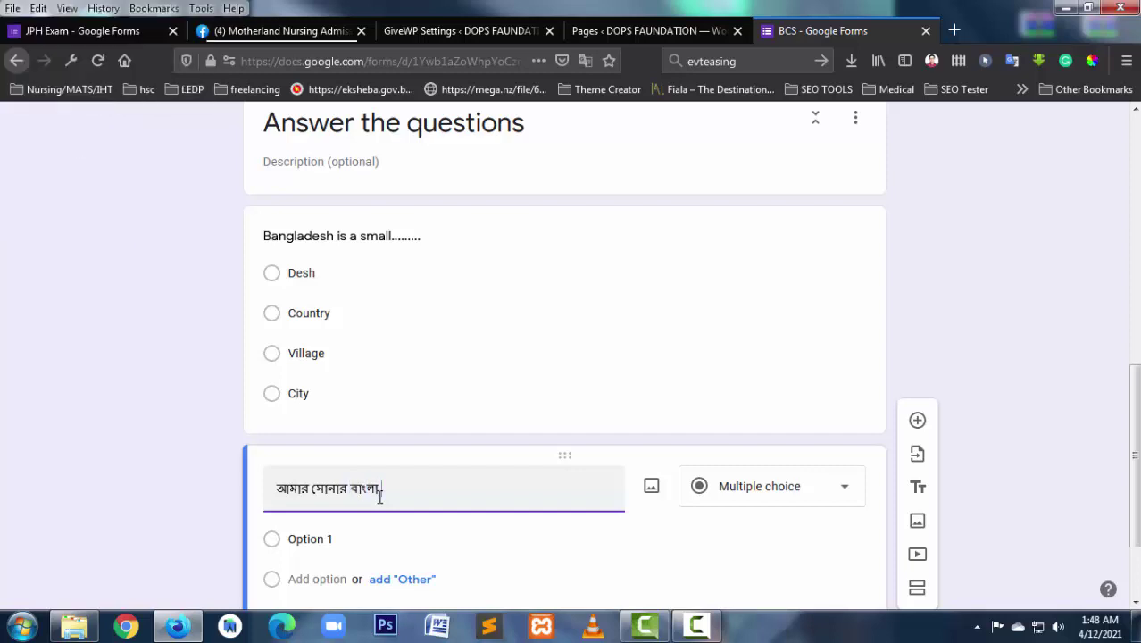
type("আমি তো")
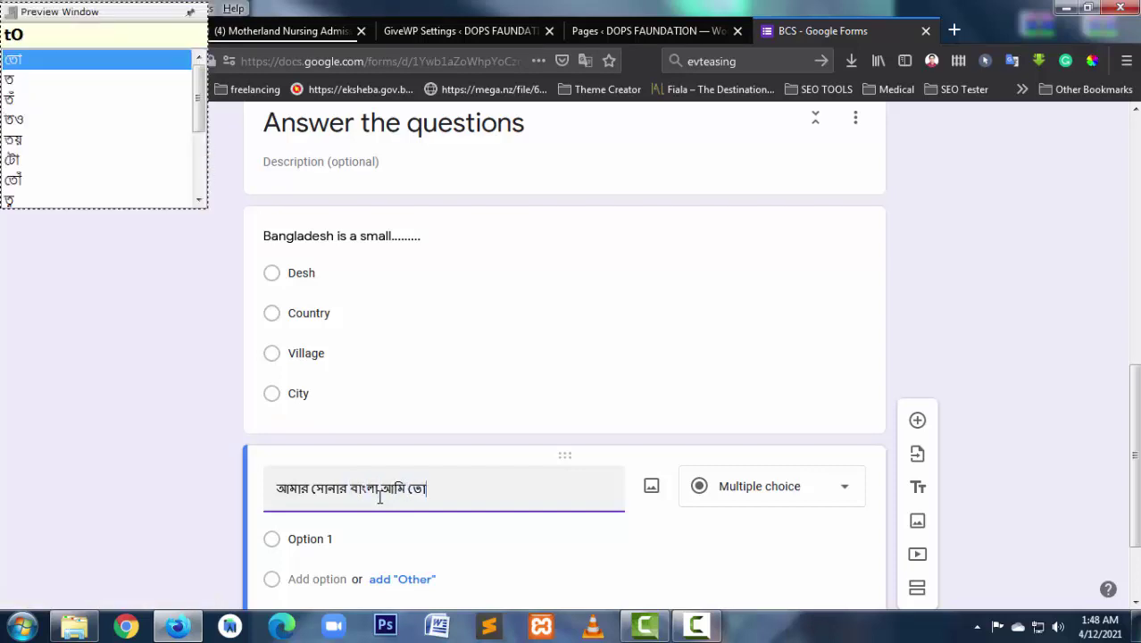
type("মায়")
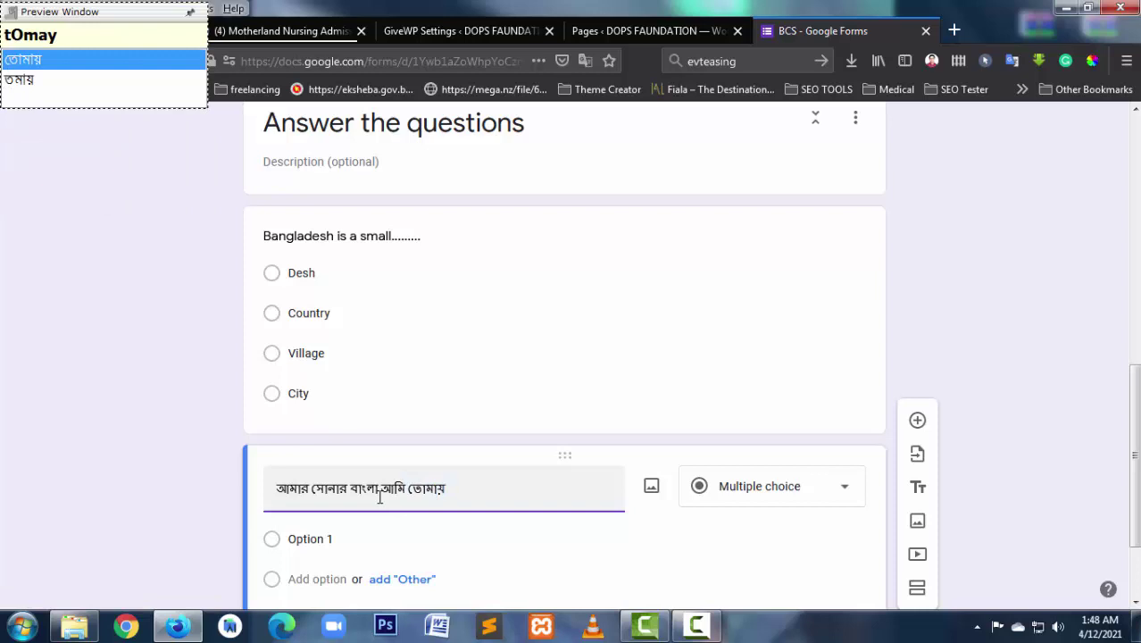
type("..")
type(".........")
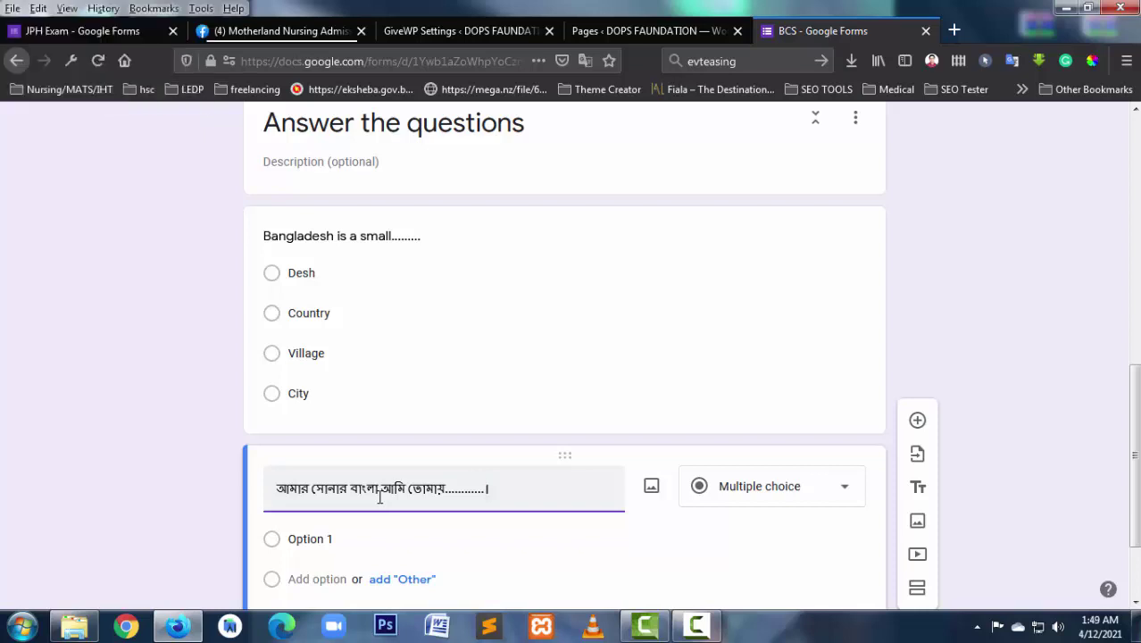
Give it the first two choices বাশি and ভালোবাসি using the Bangla IME
left_click(332, 539)
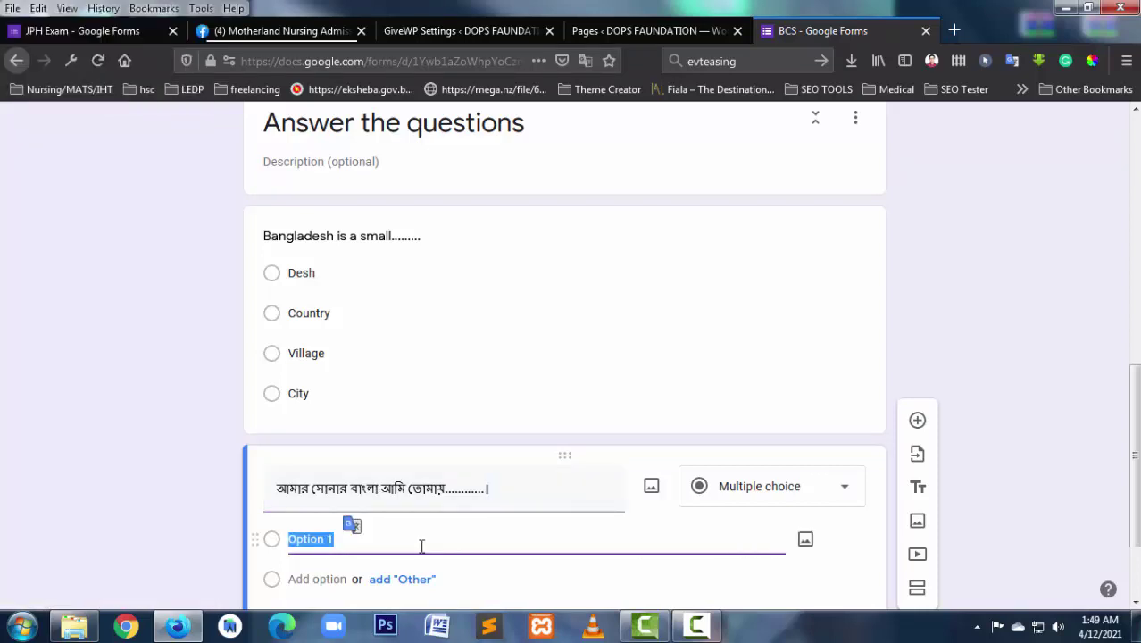
type("bash")
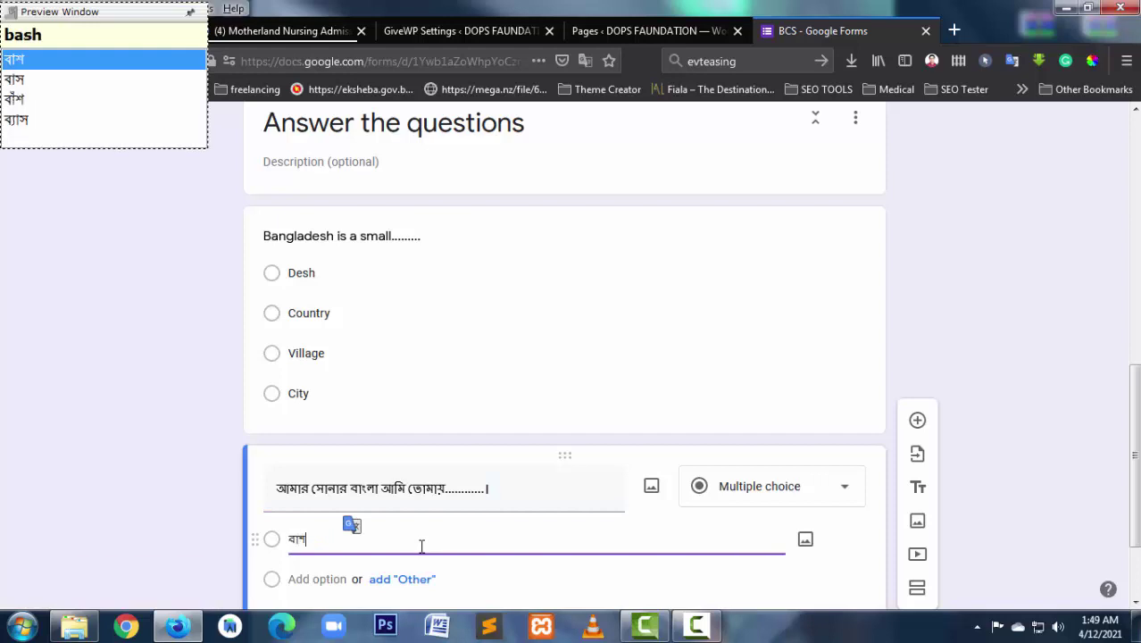
type("i")
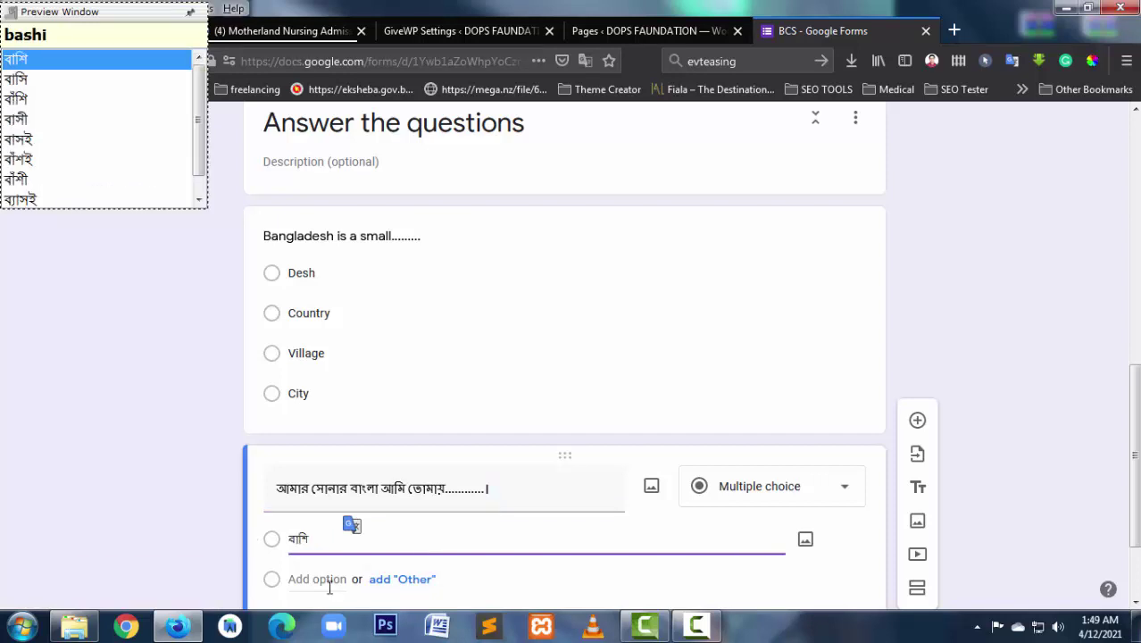
left_click(316, 579)
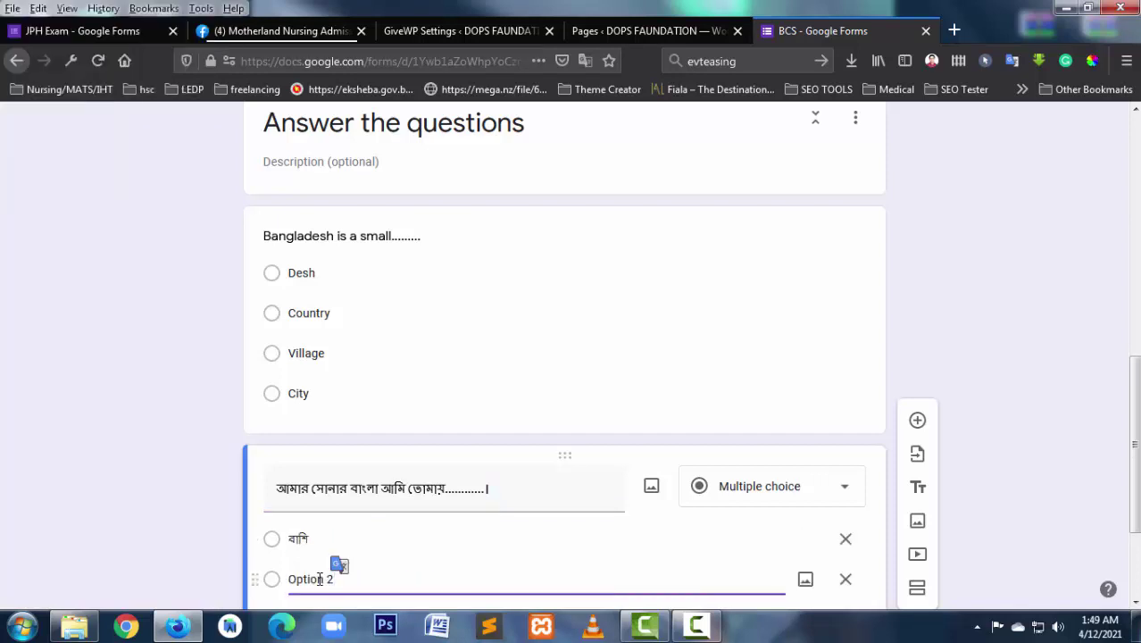
key("BackSpace")
key("BackSpace")
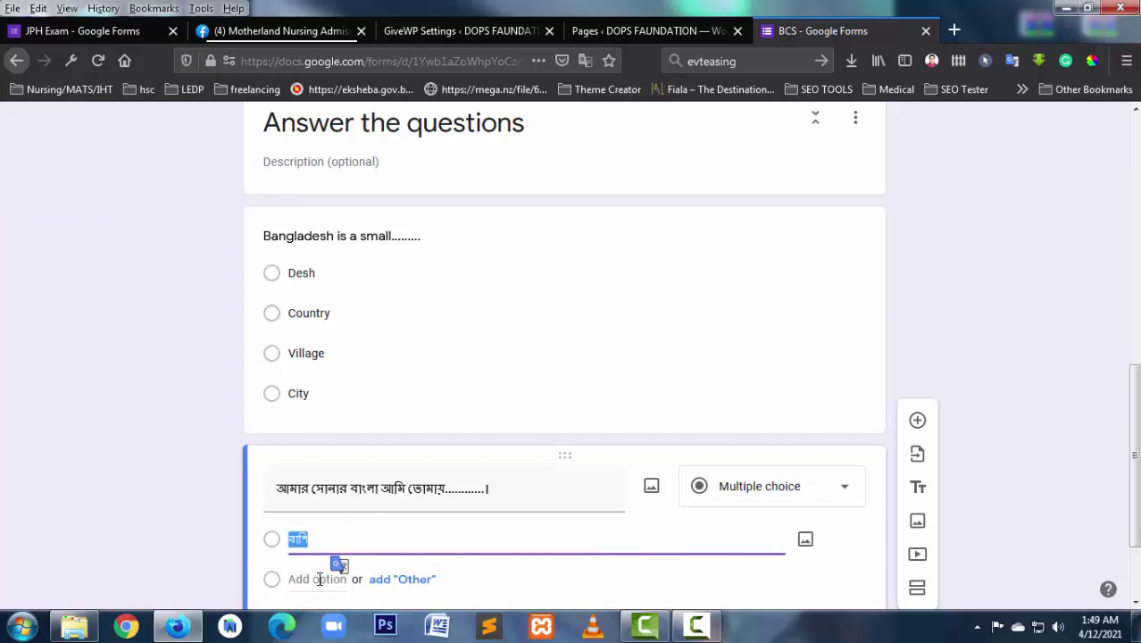
left_click(320, 580)
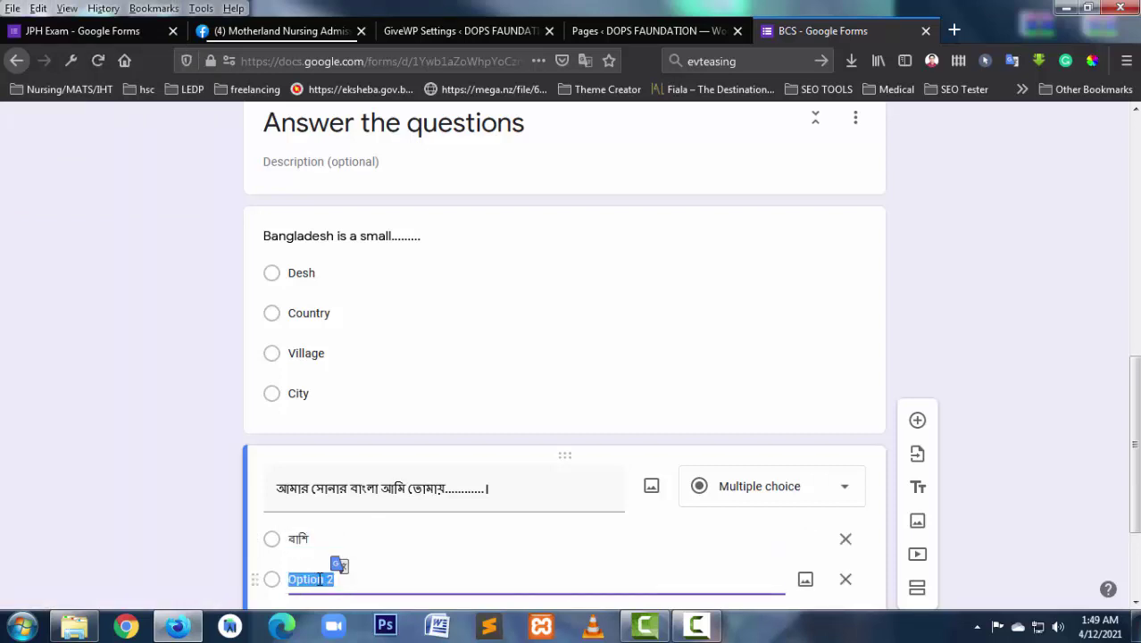
type("vaLO")
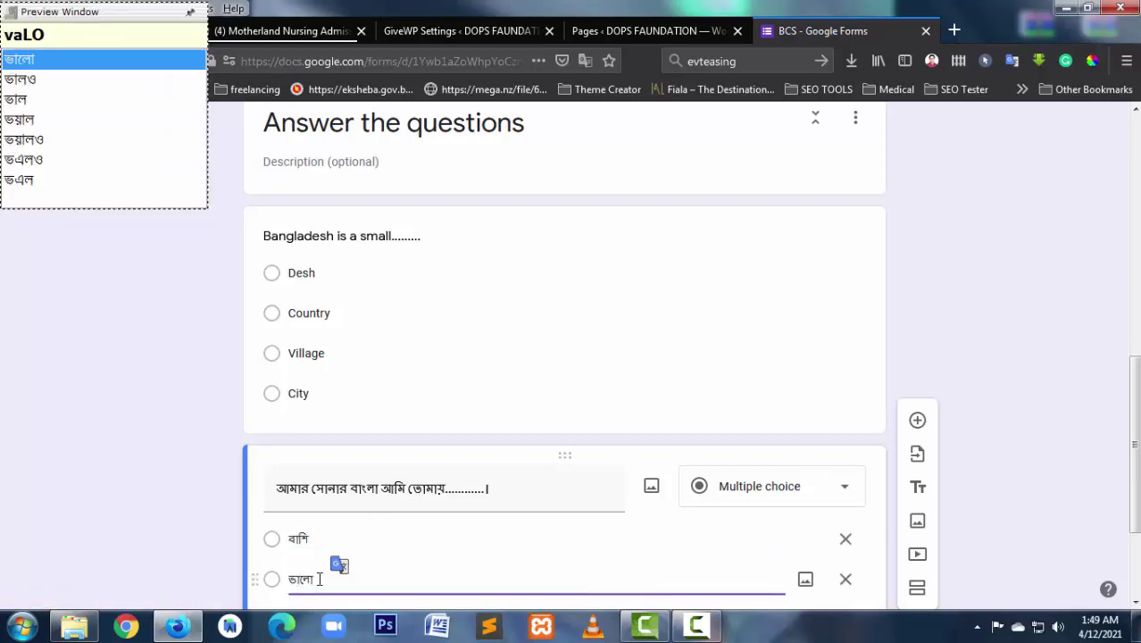
type("basi")
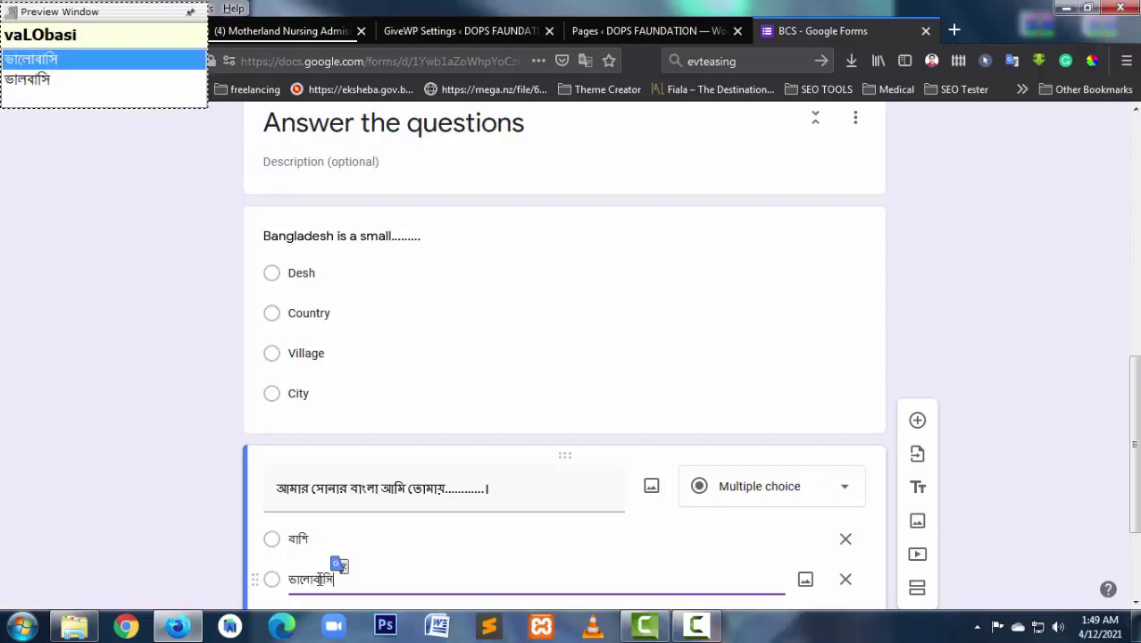
key("Return")
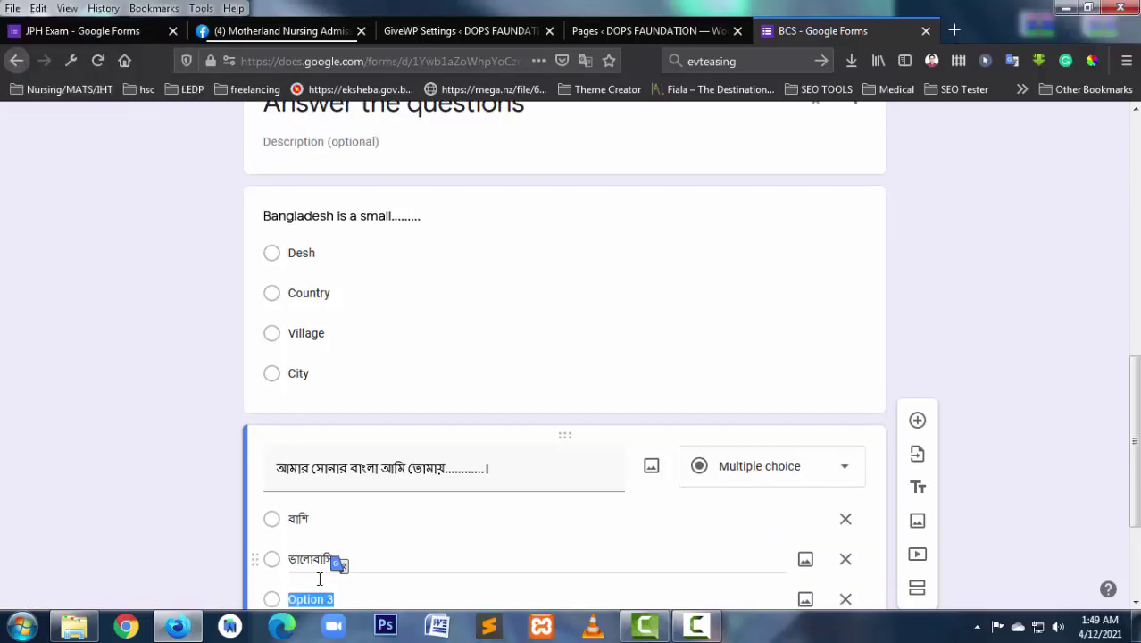
Add সোনার দেশ and নদী as the third and fourth choices
type("s")
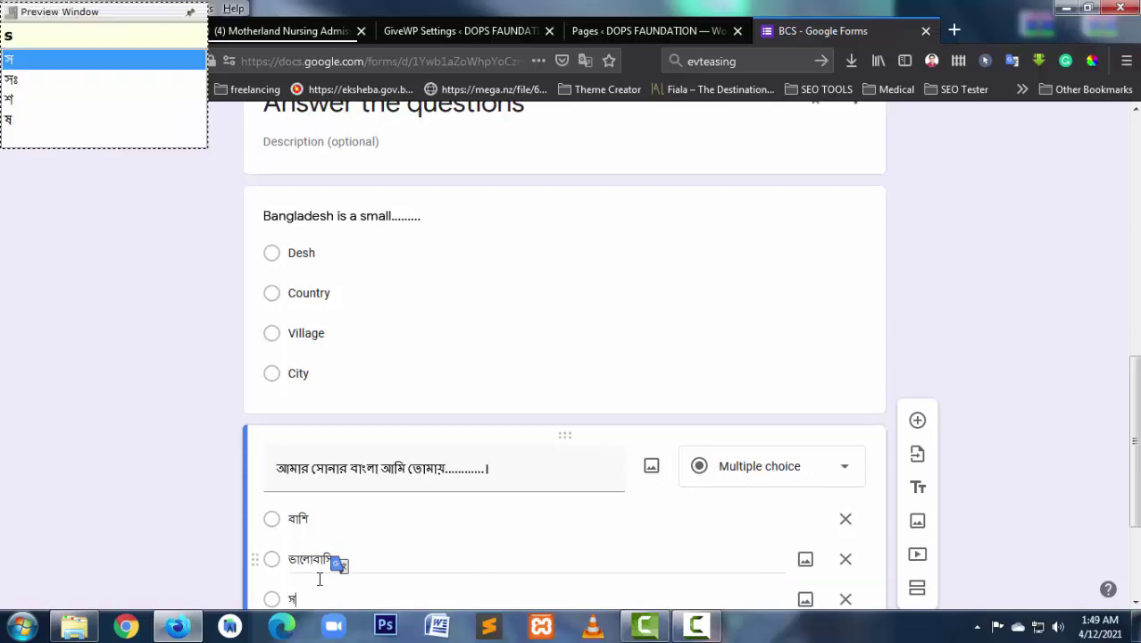
type("onar")
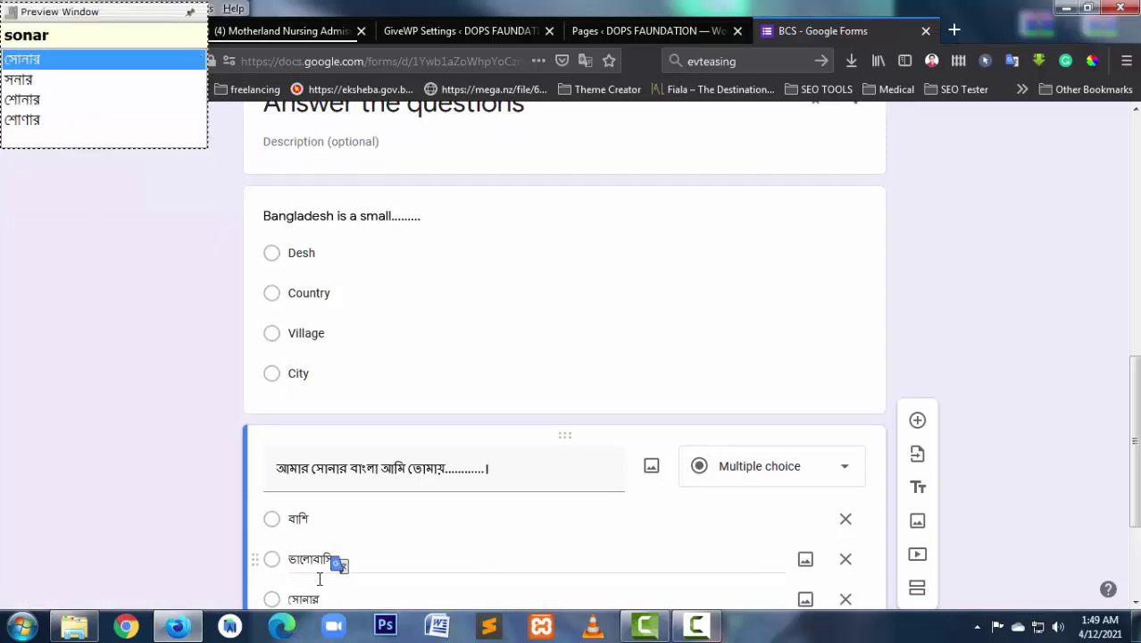
type(" desh")
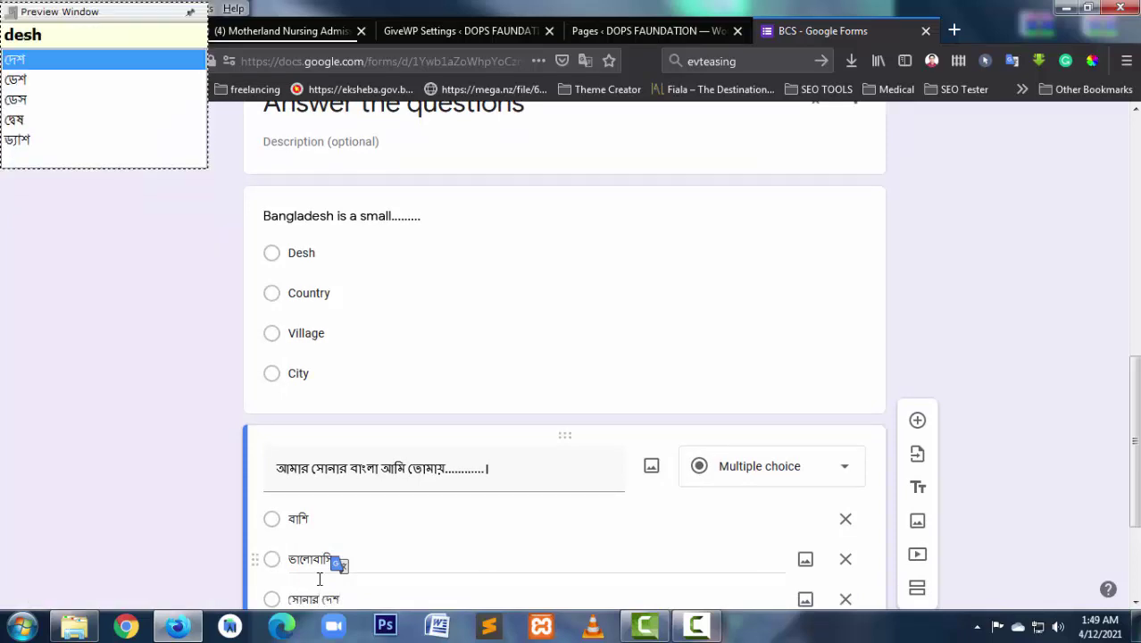
key("Return")
type("no")
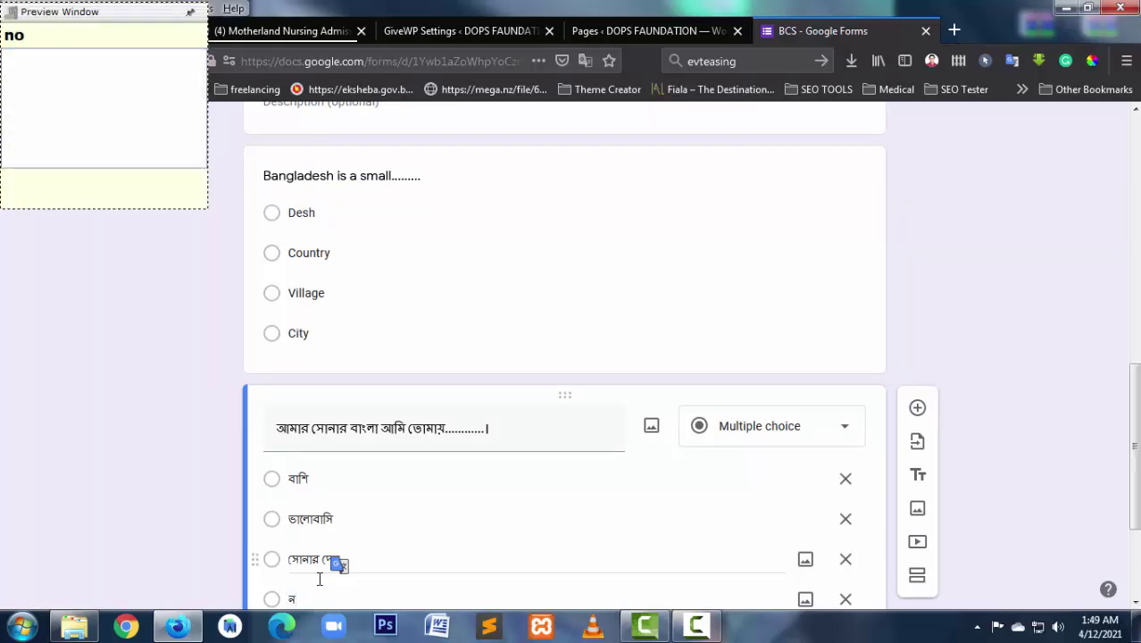
type("t")
key("BackSpace")
type("di")
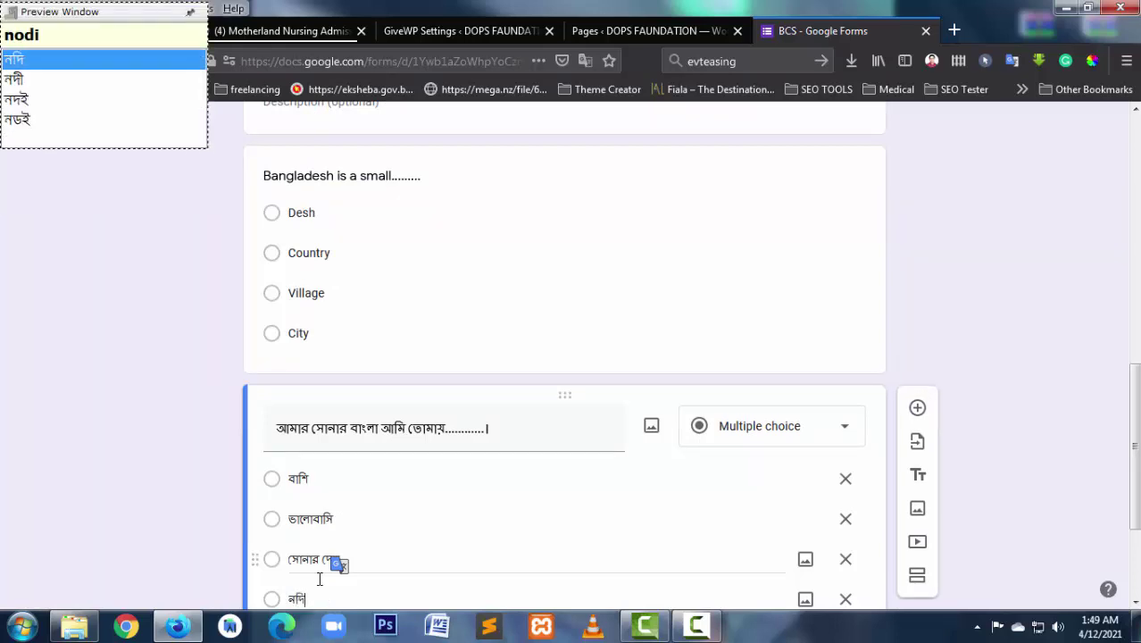
key("Down")
key("Return")
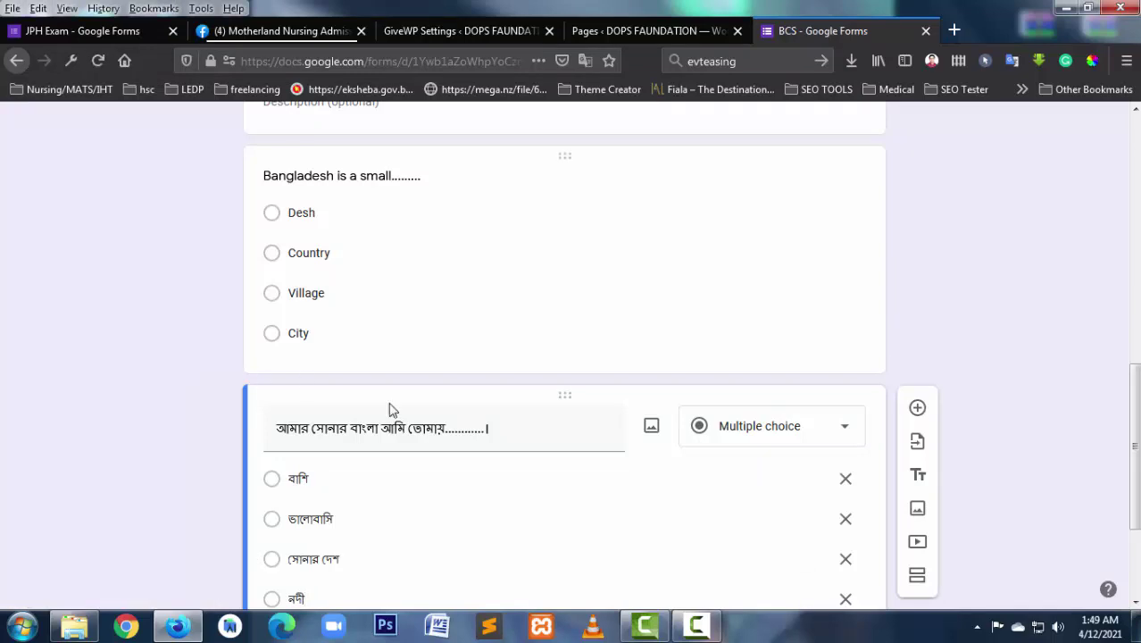
scroll(525, 446, "down", 2)
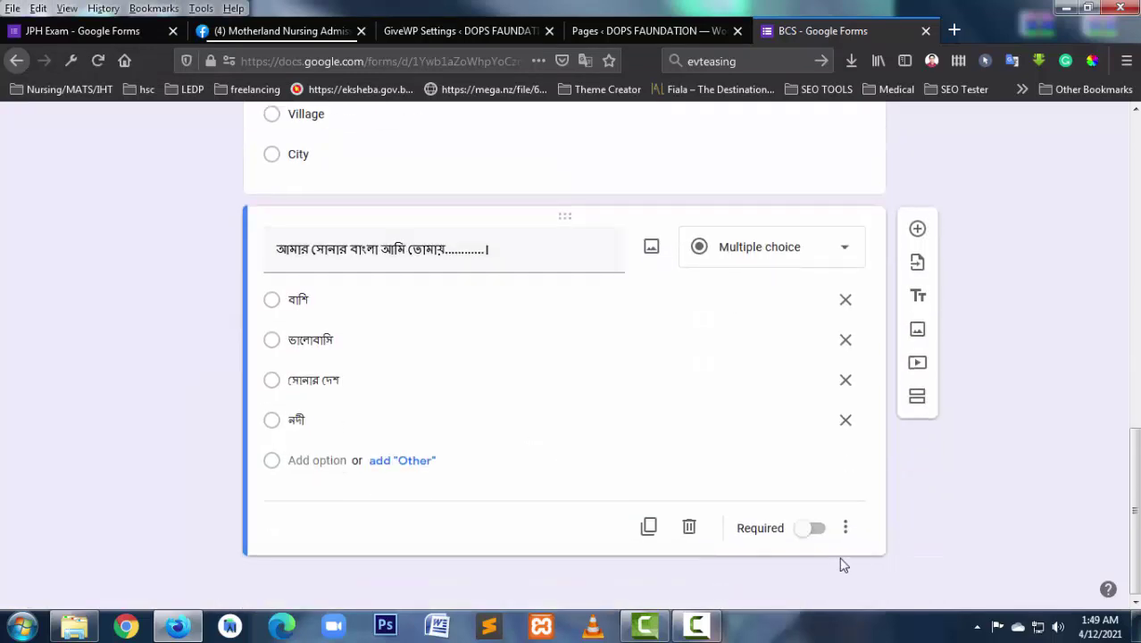
scroll(754, 468, "up", 2)
scroll(750, 464, "up", 1)
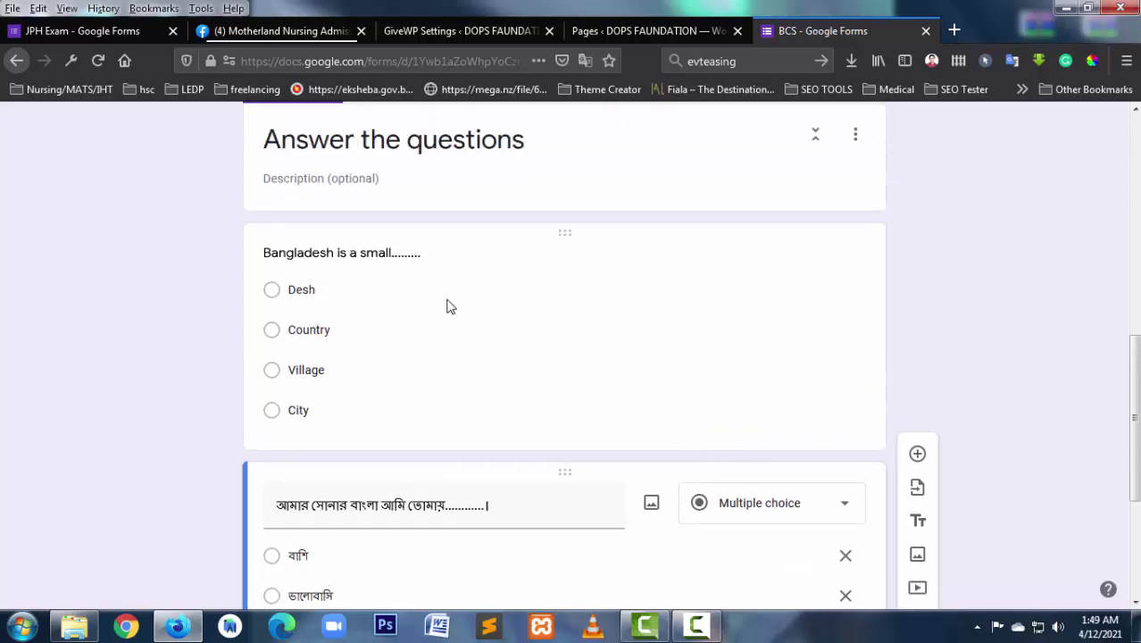
scroll(690, 477, "down", 3)
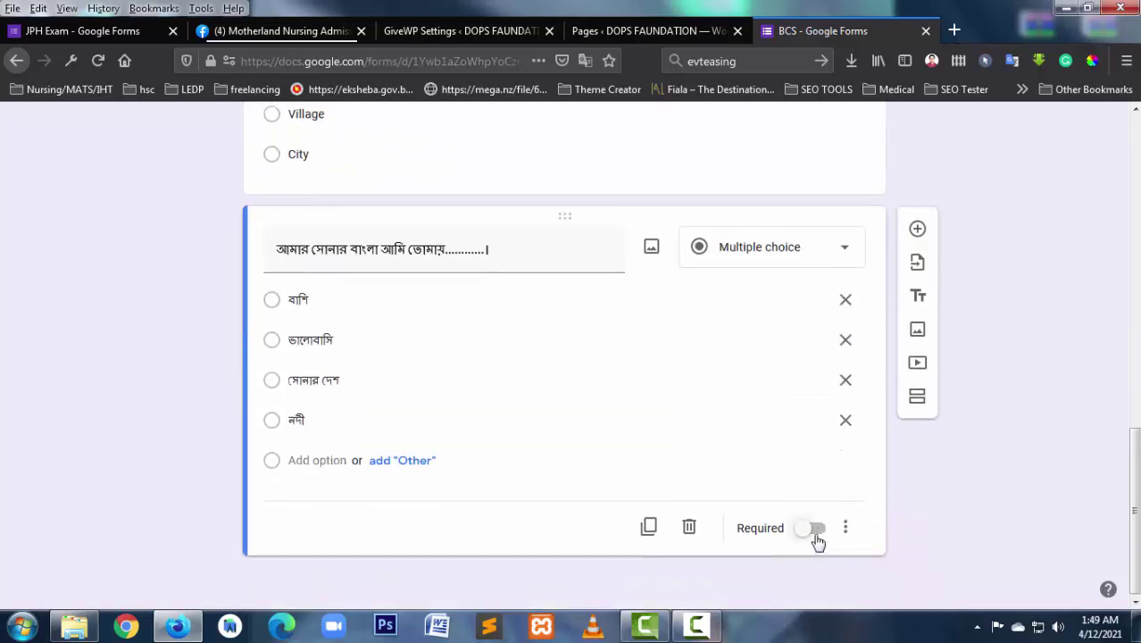
scroll(553, 411, "up", 3)
scroll(553, 411, "up", 3)
scroll(553, 411, "up", 3)
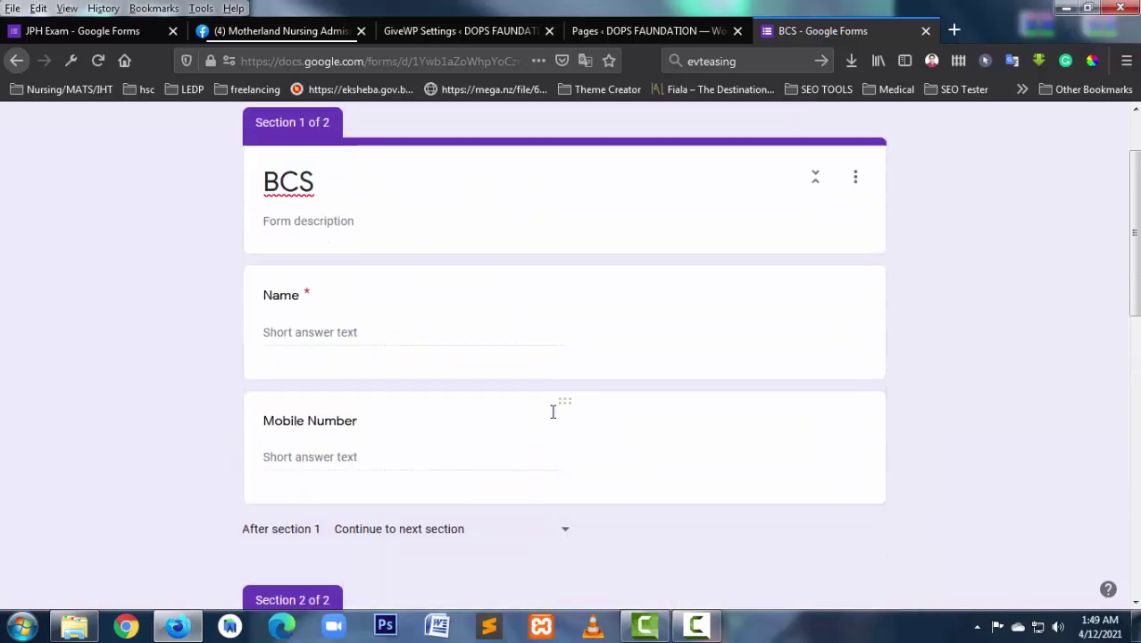
scroll(553, 411, "up", 1)
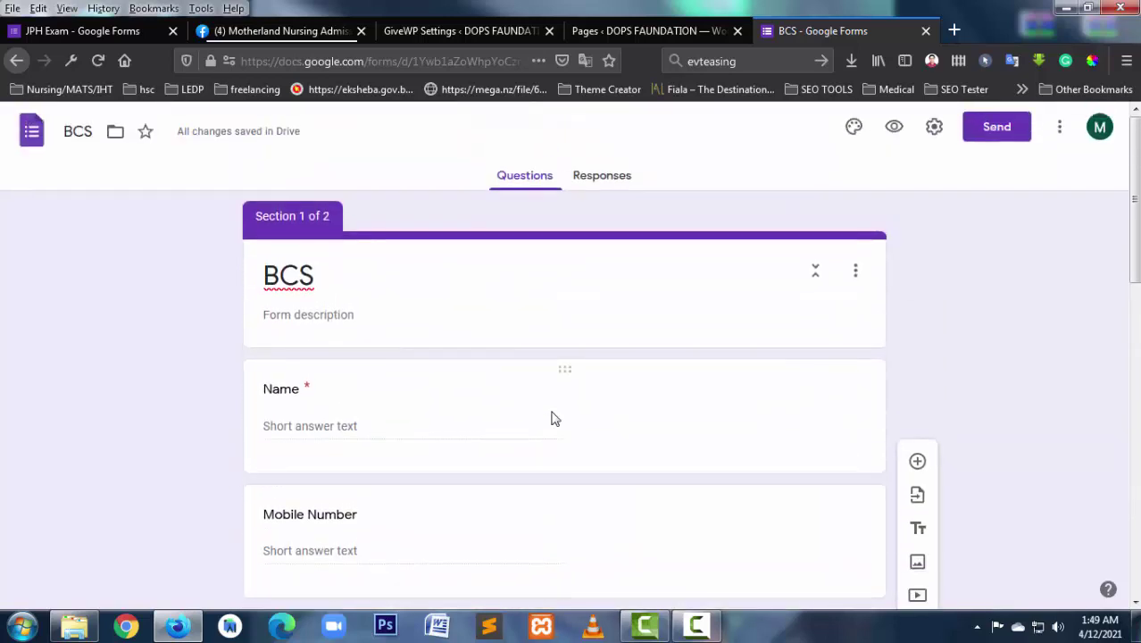
Switch on Collect email addresses in the Send form dialog and send with no recipients
left_click(997, 133)
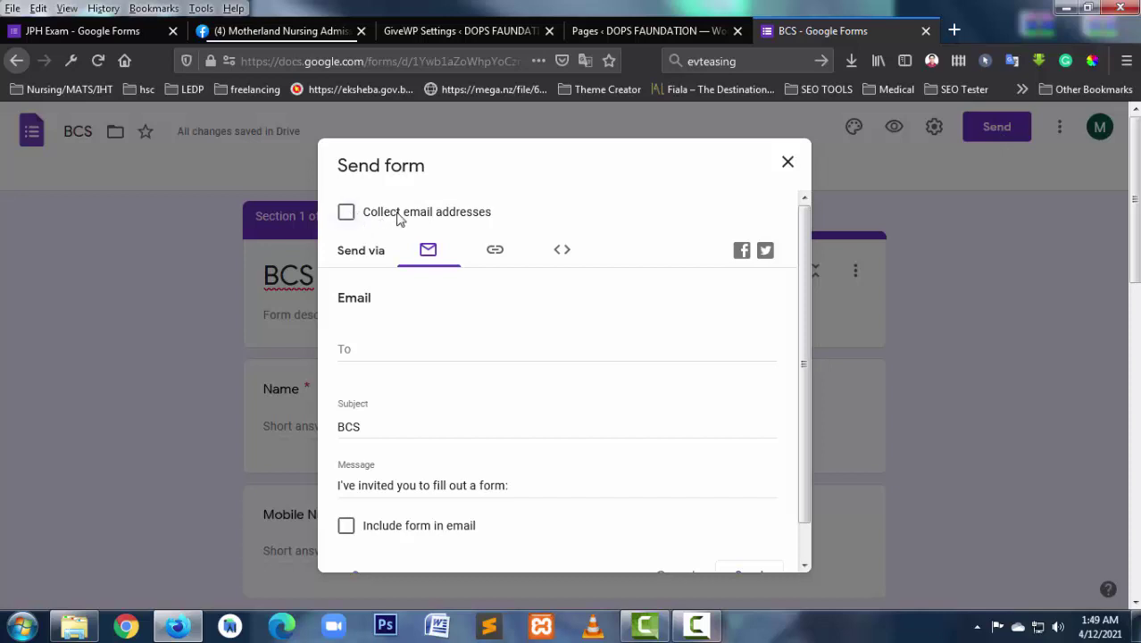
left_click(347, 216)
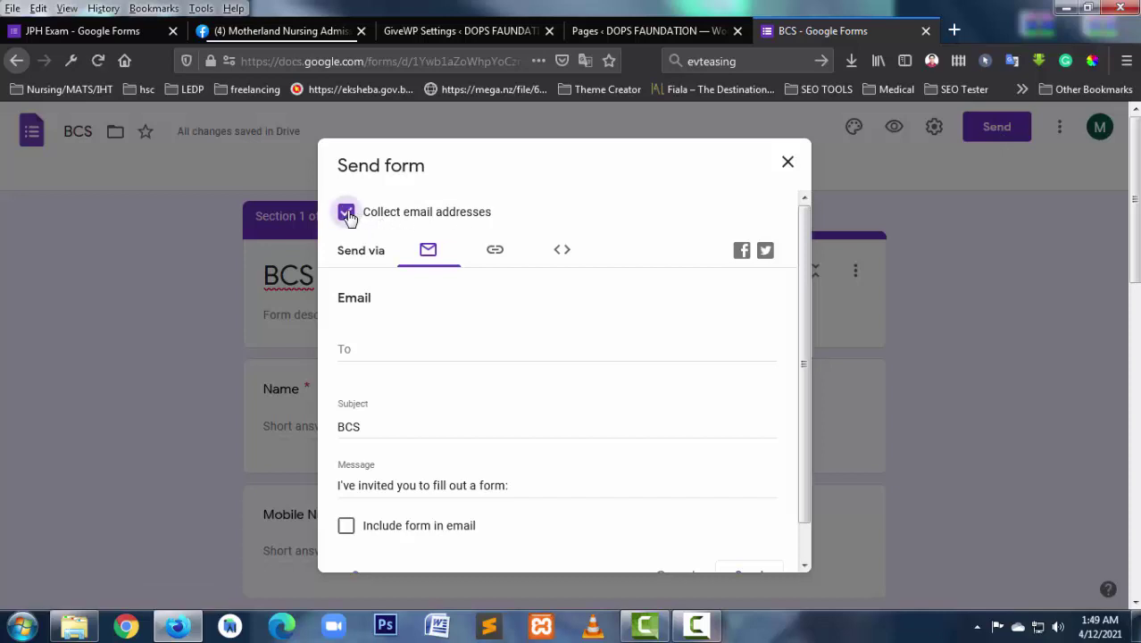
left_click(398, 215)
left_click(382, 220)
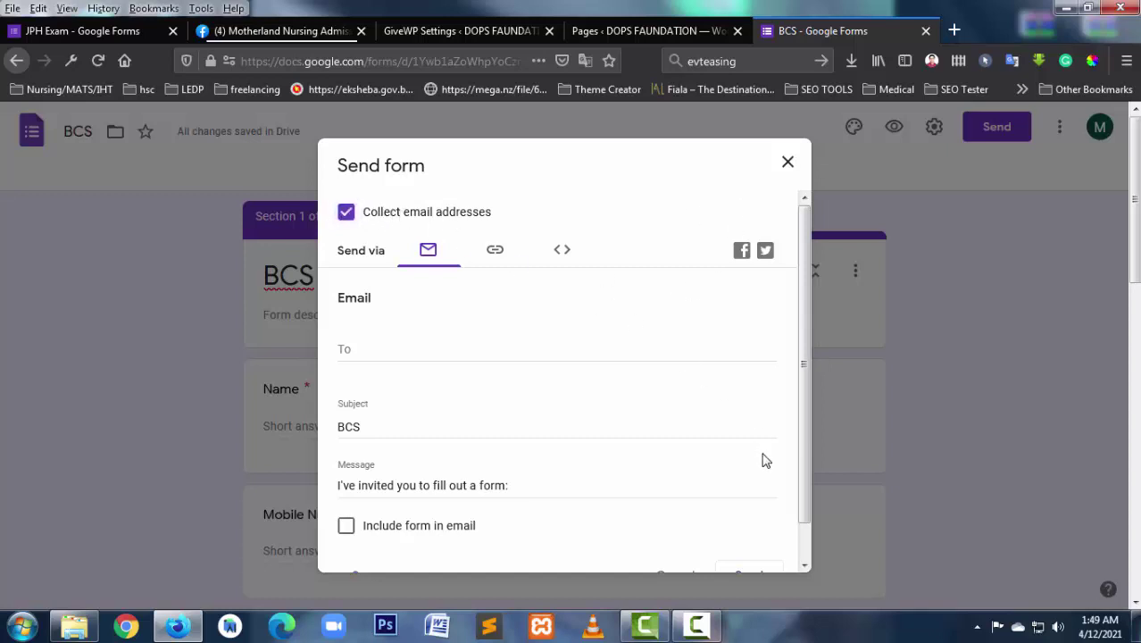
scroll(774, 487, "down", 1)
left_click(751, 542)
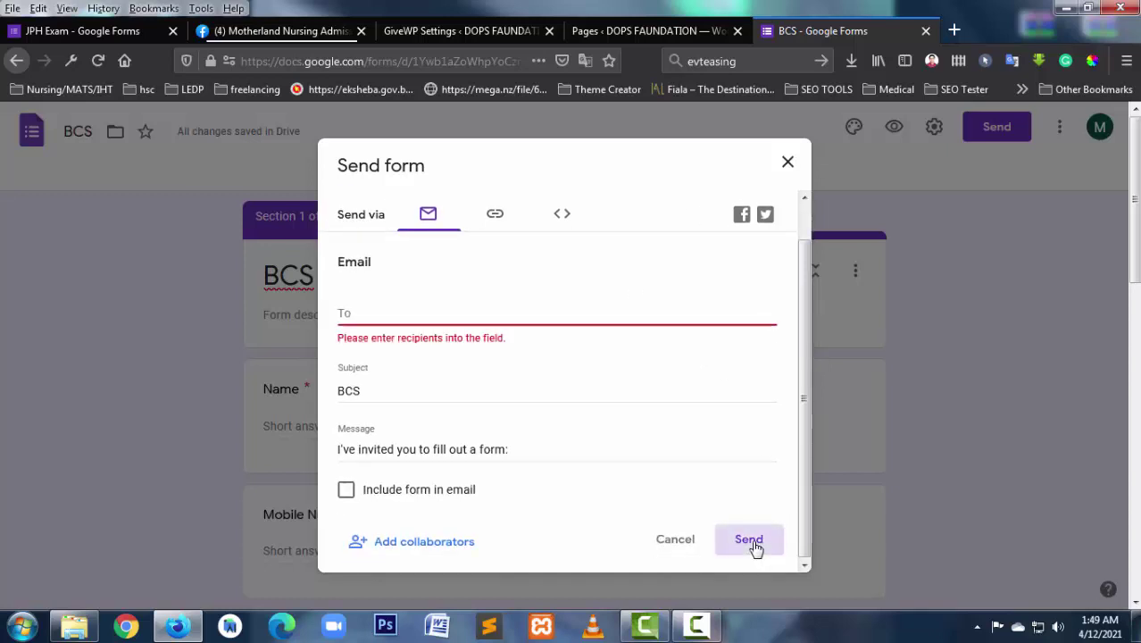
Turn Collect email addresses off in the form settings and save
left_click(787, 164)
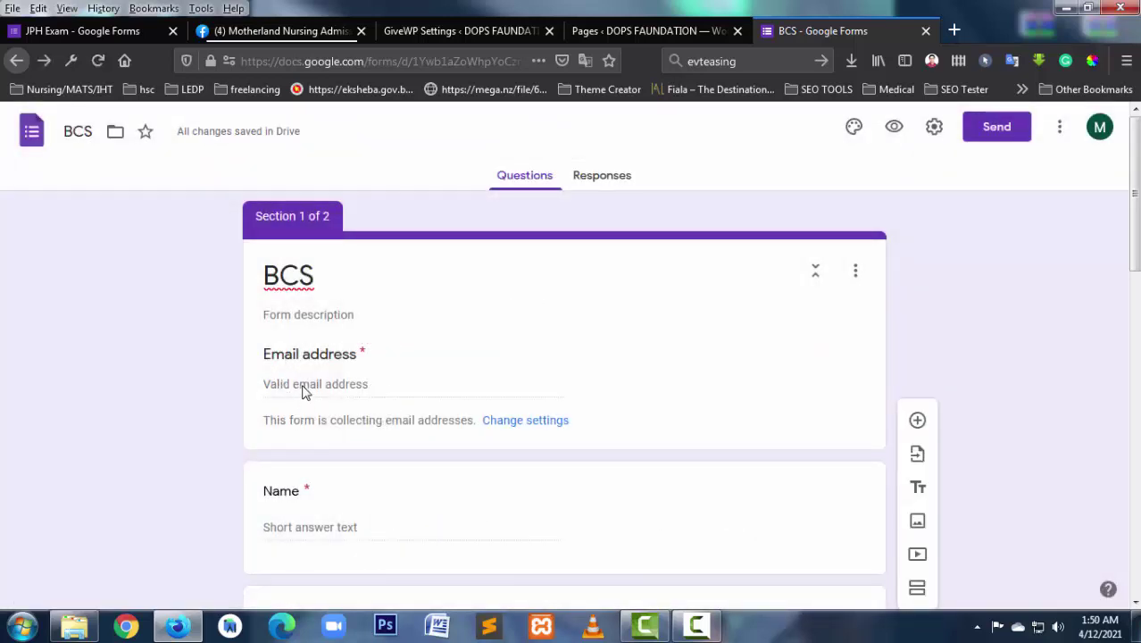
left_click(540, 422)
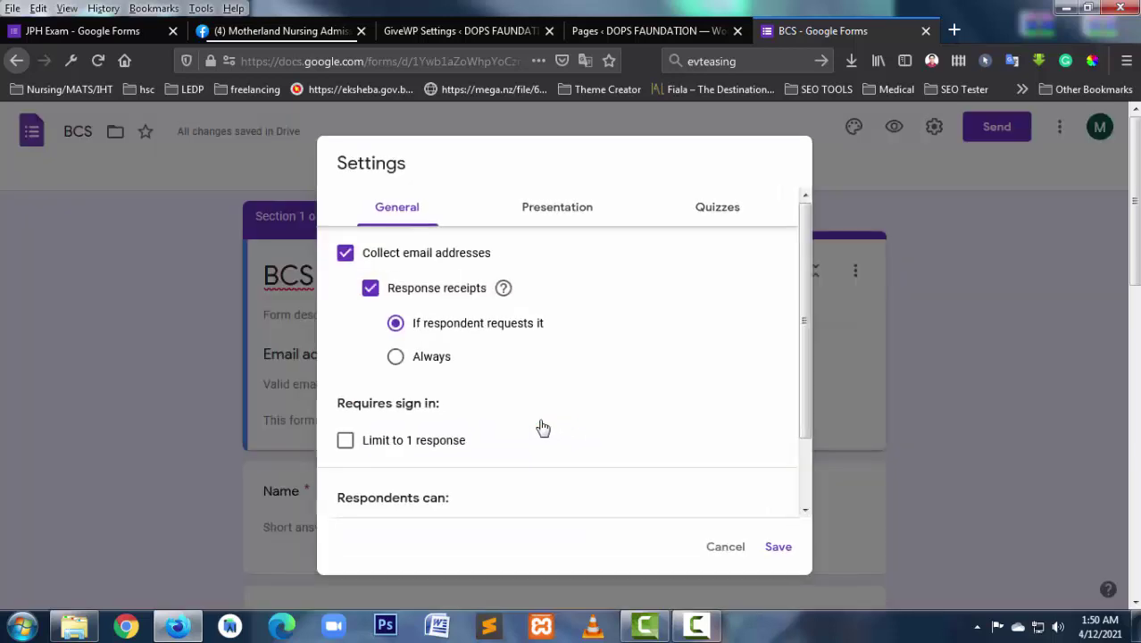
left_click(368, 259)
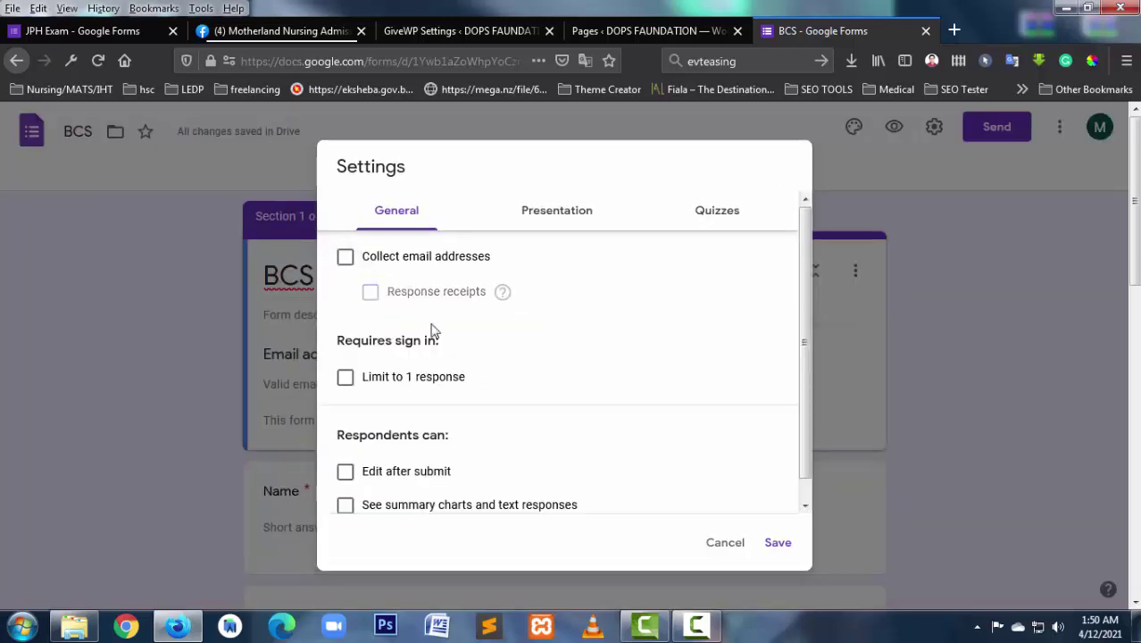
left_click(777, 545)
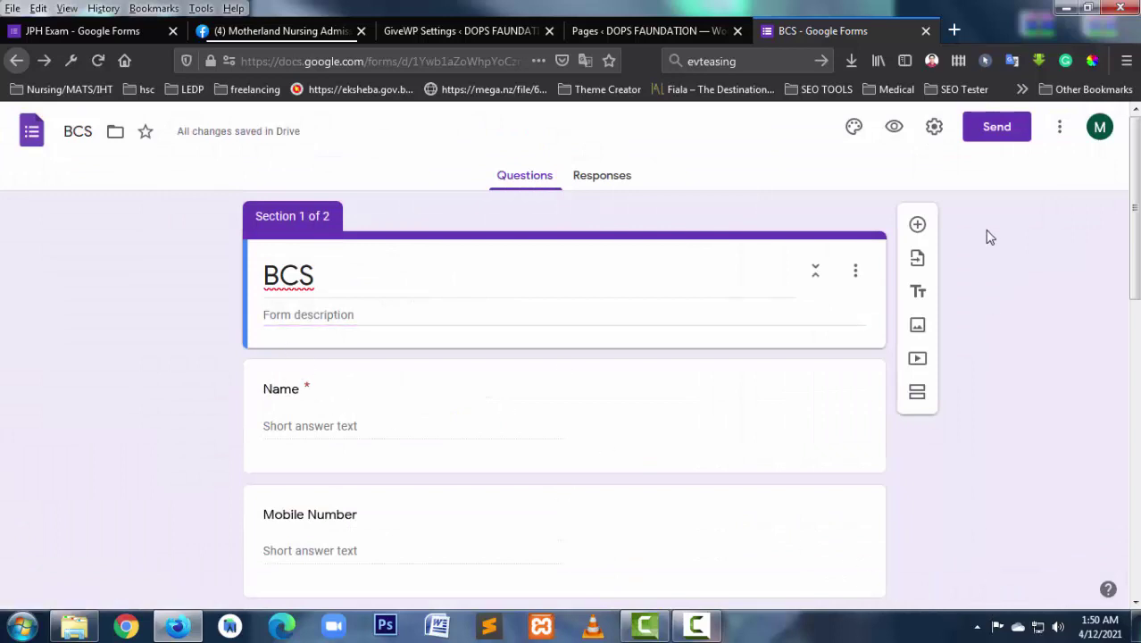
Copy the shortened forms.gle link to the BCS form from the Send dialog
left_click(1002, 136)
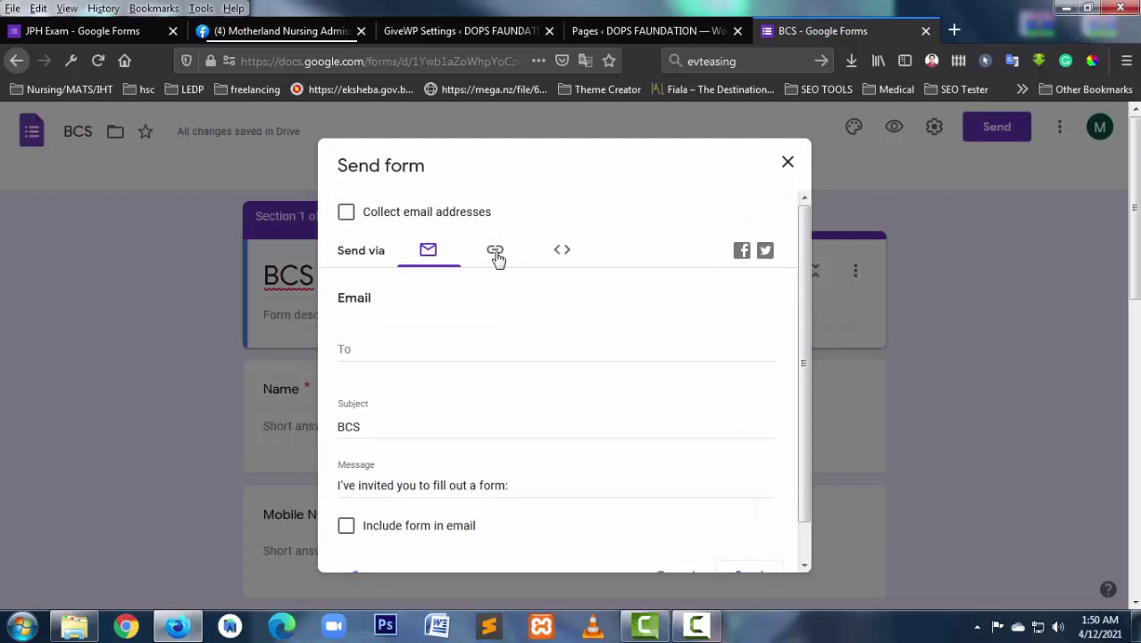
left_click(498, 256)
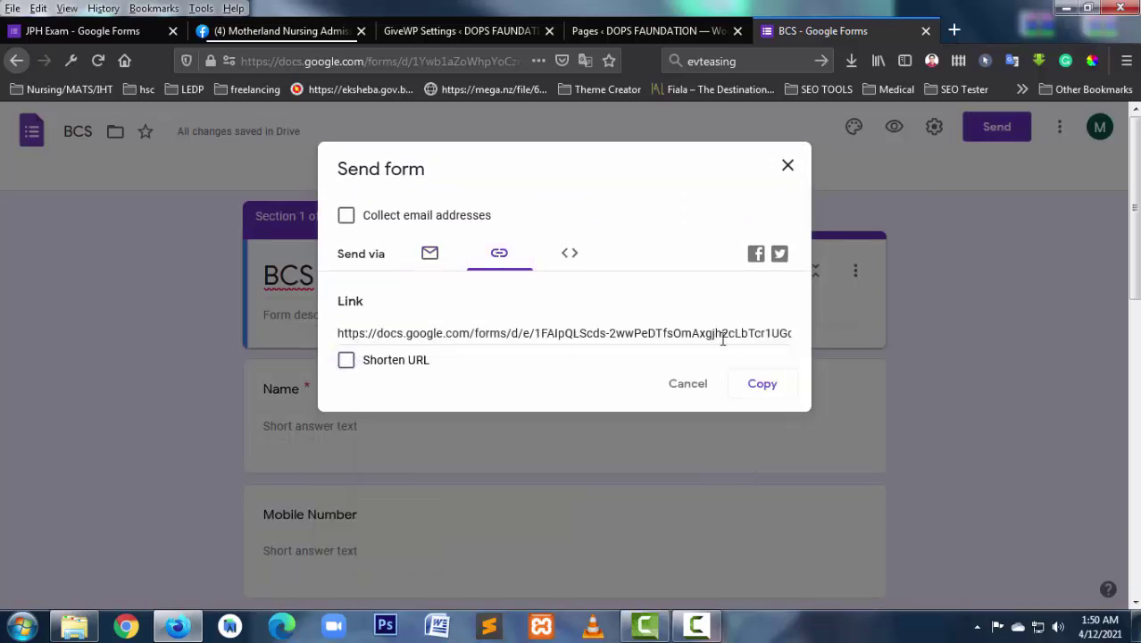
left_click(723, 336)
left_click(362, 365)
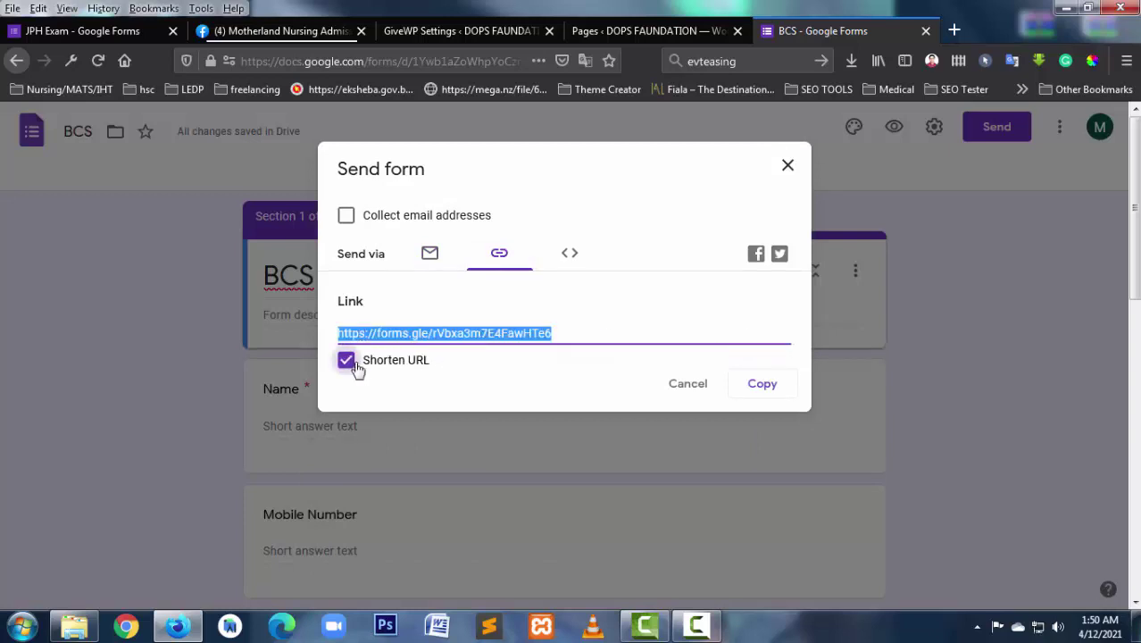
left_click(763, 385)
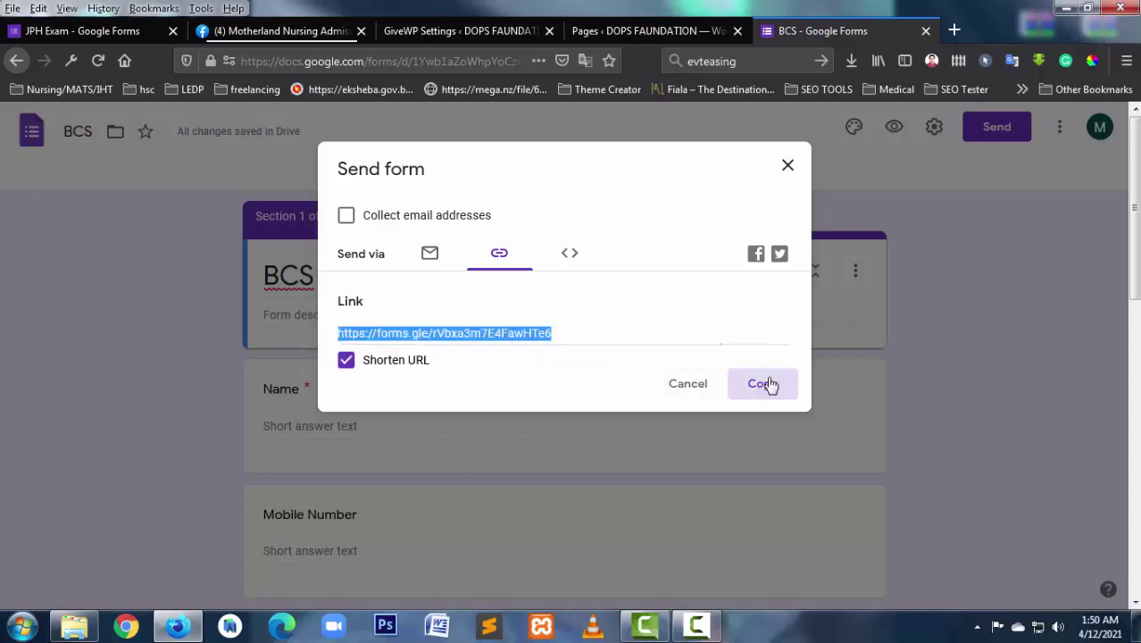
left_click(789, 167)
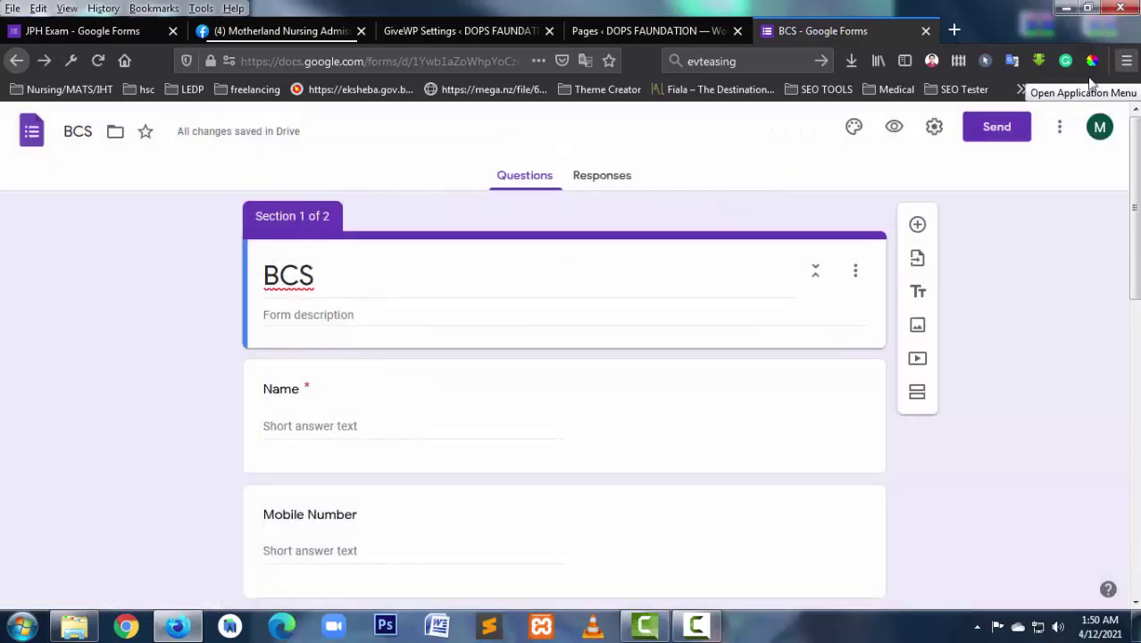
Preview the form, enter a test name, and move to the questions page
left_click(895, 132)
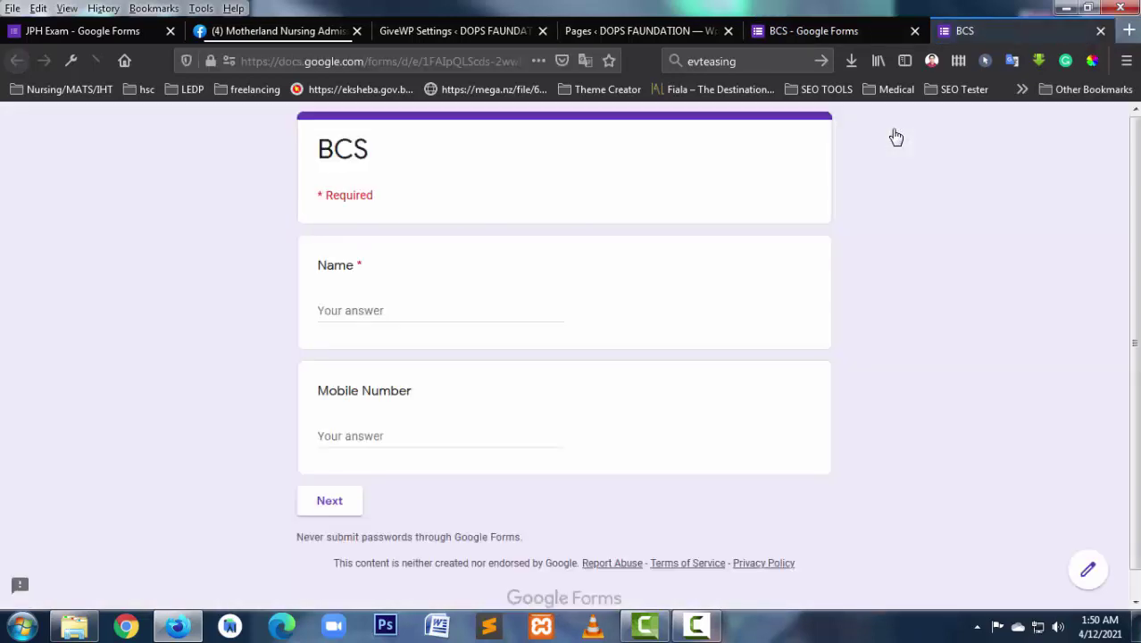
left_click(358, 305)
type("Test")
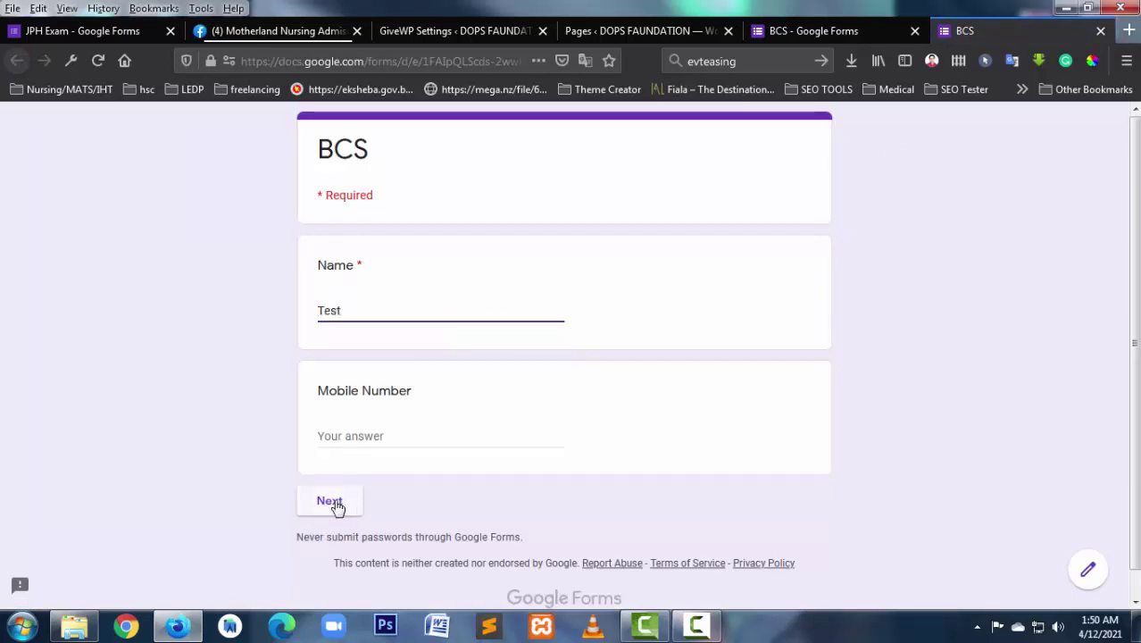
left_click(337, 507)
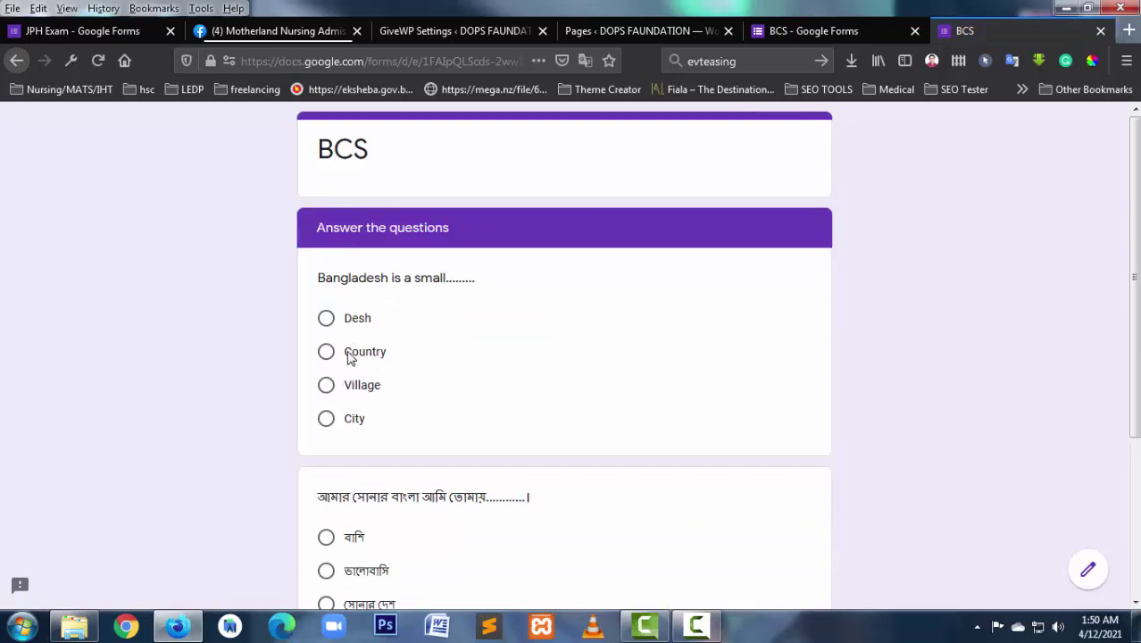
Answer Country and ভালোবাসি, submit the response, and return to the editor tab
left_click(348, 355)
scroll(445, 445, "down", 3)
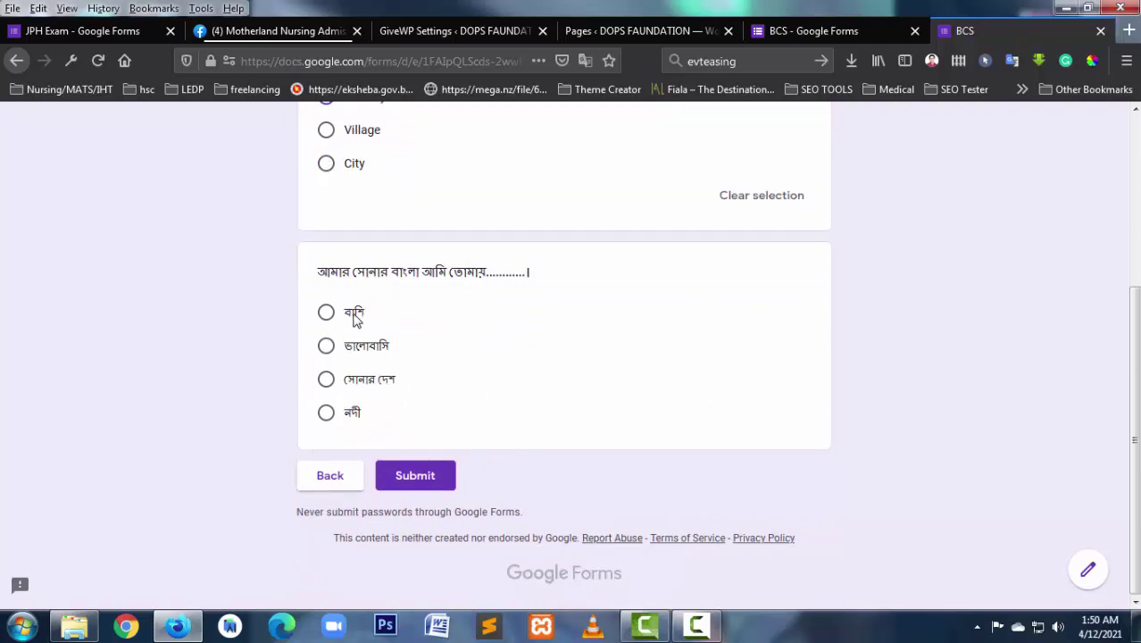
left_click(366, 354)
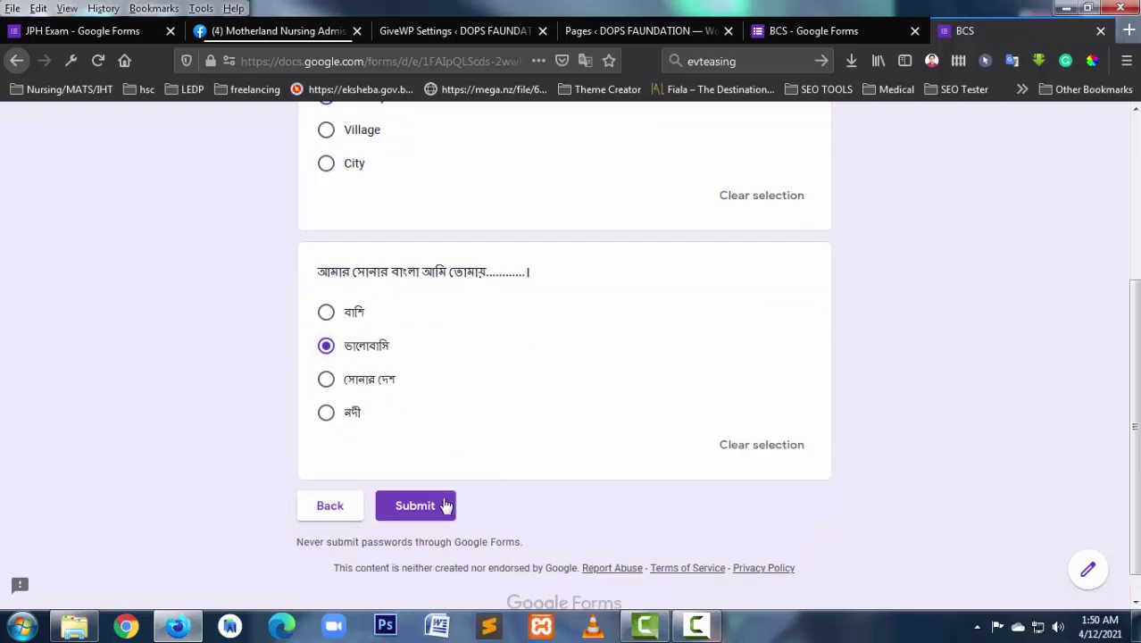
left_click(416, 508)
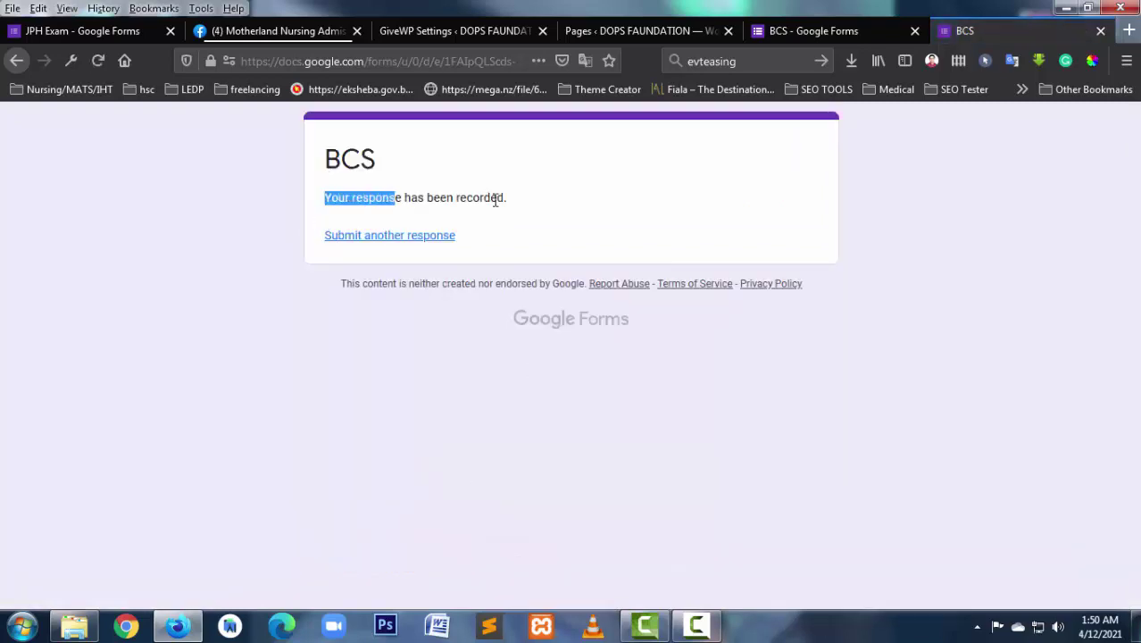
left_click_drag(323, 197, 527, 203)
left_click(333, 200)
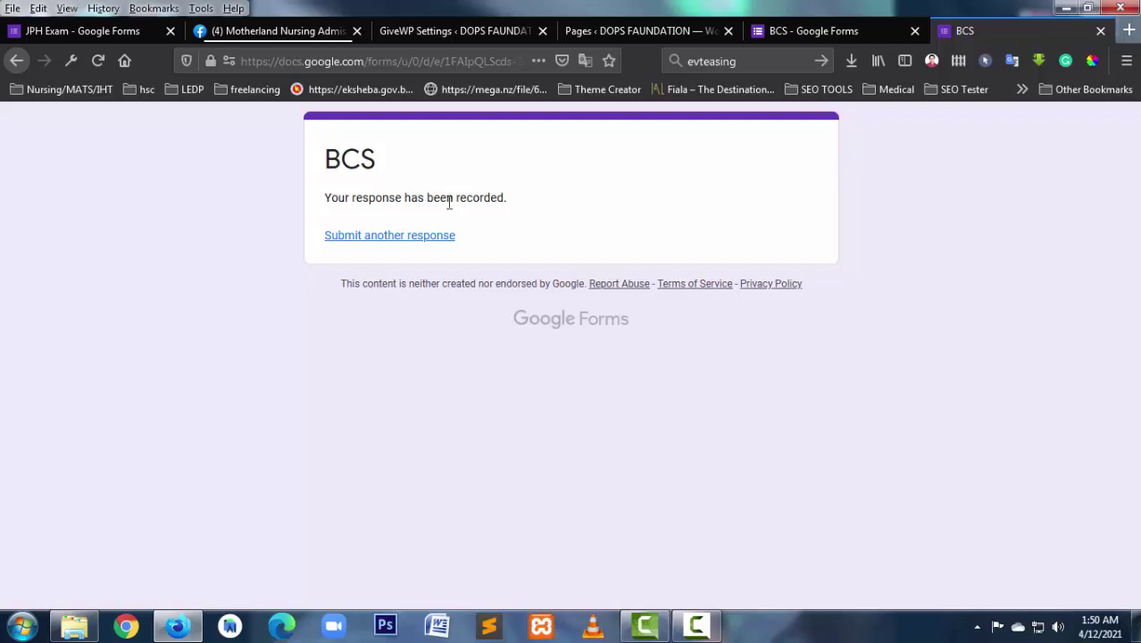
left_click(805, 32)
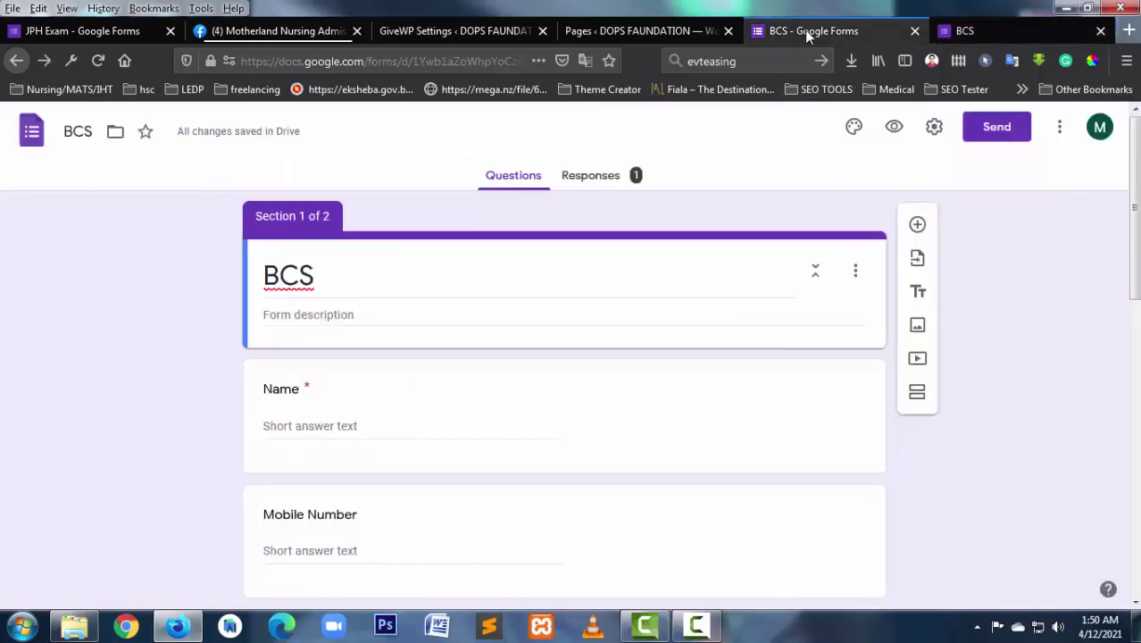
Review the BCS form's single response, highlighting the Name answer Test and scrolling through the pie charts
left_click(581, 177)
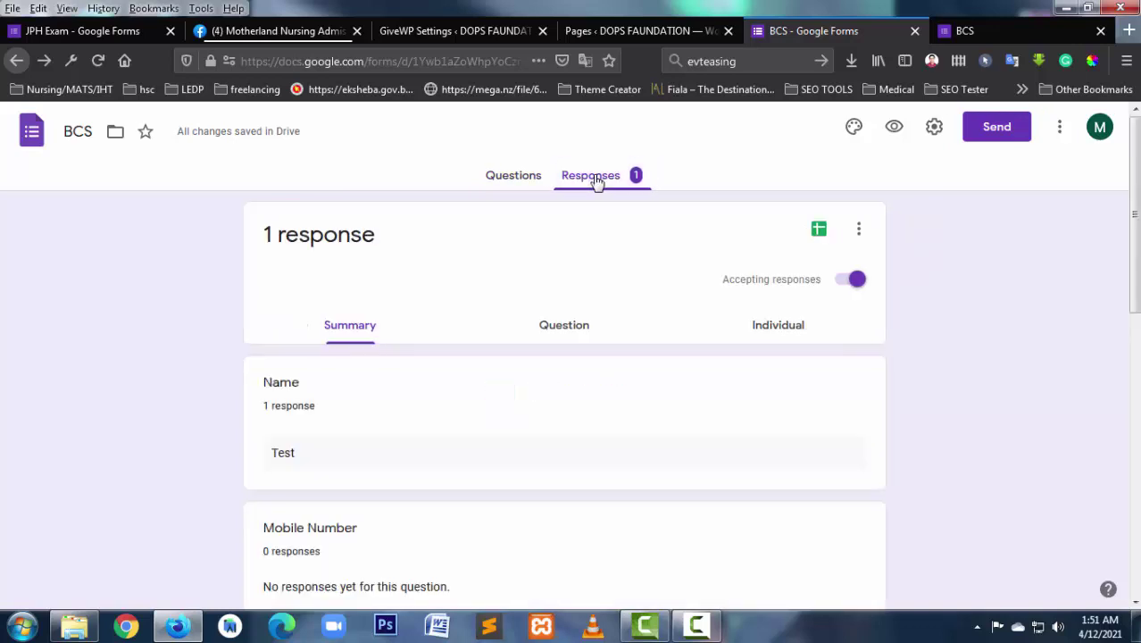
scroll(520, 519, "down", 3)
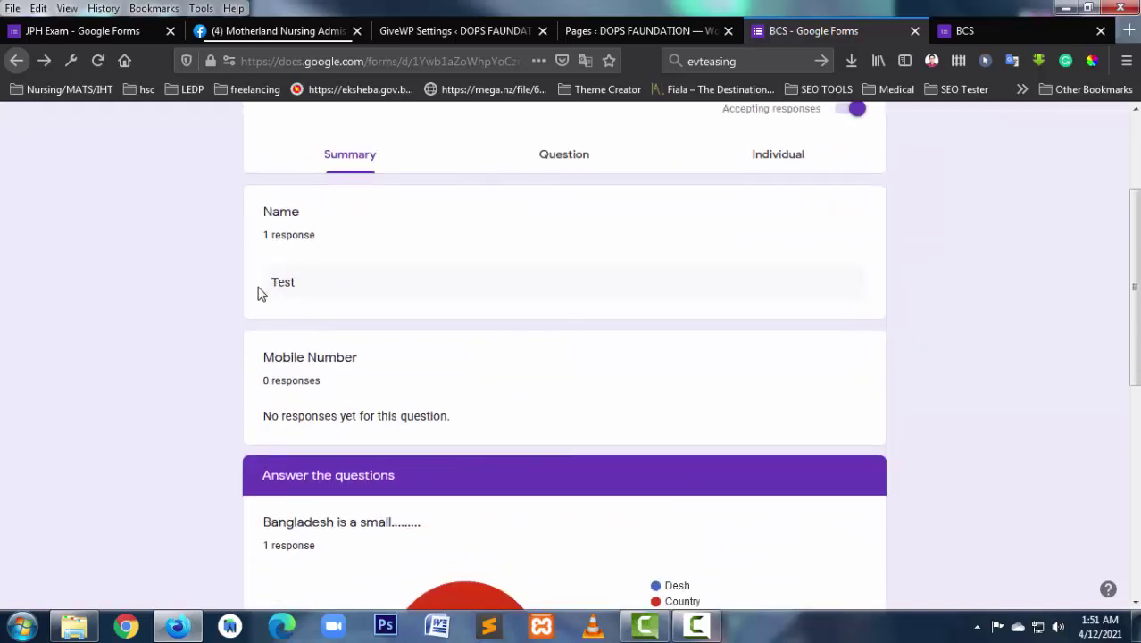
left_click_drag(260, 294, 378, 294)
scroll(357, 393, "down", 3)
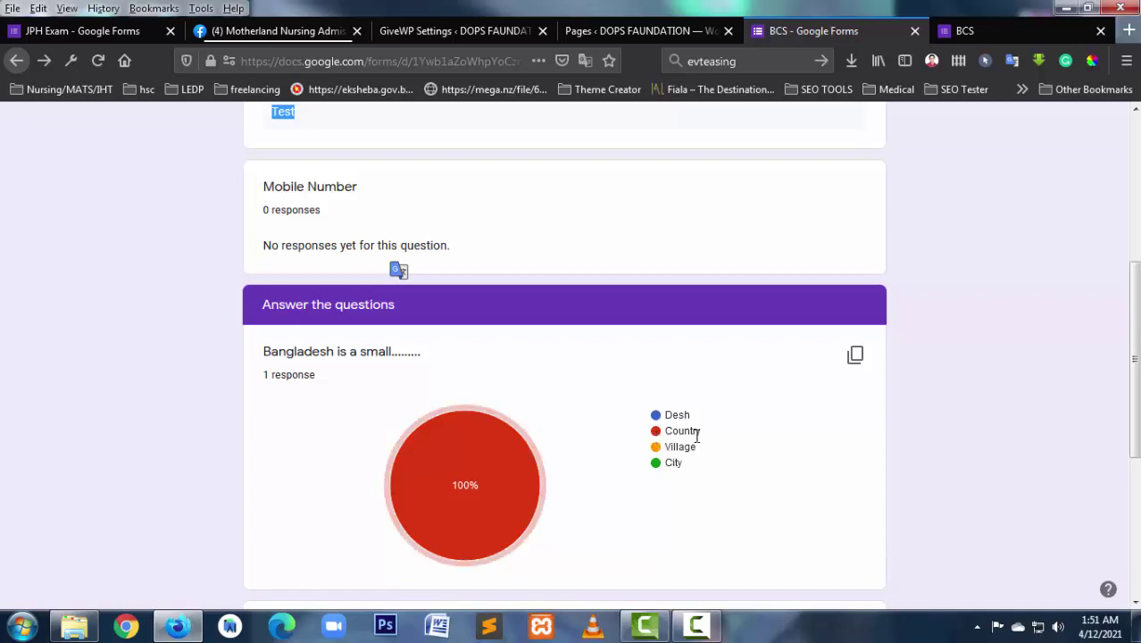
mouse_move(464, 475)
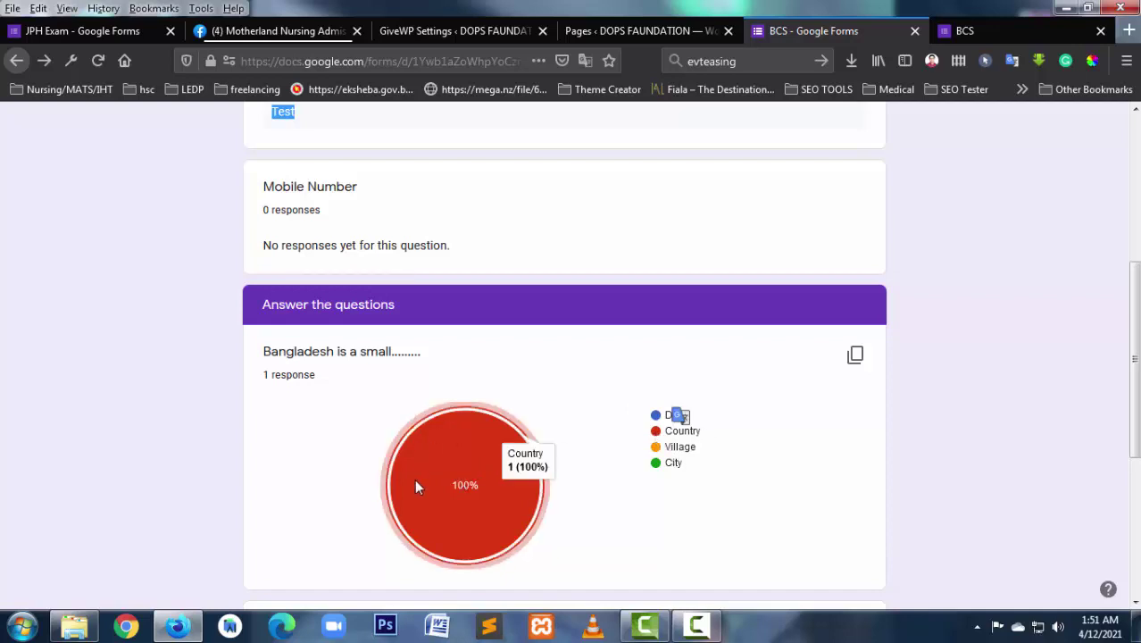
scroll(488, 460, "down", 2)
scroll(488, 460, "down", 2)
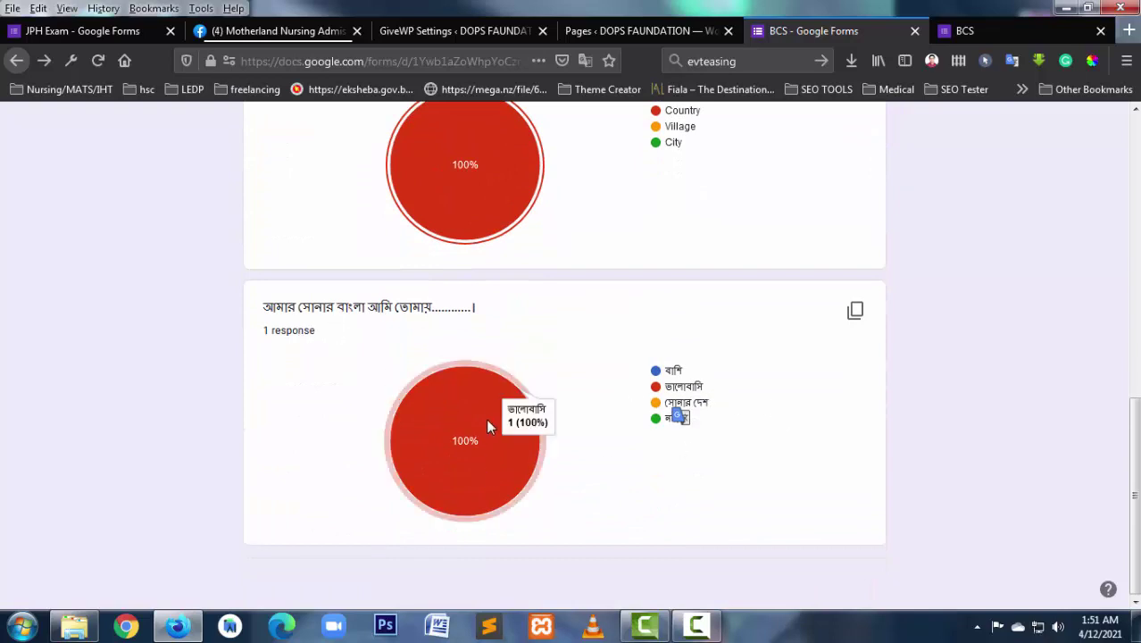
scroll(563, 503, "up", 10)
scroll(563, 503, "up", 5)
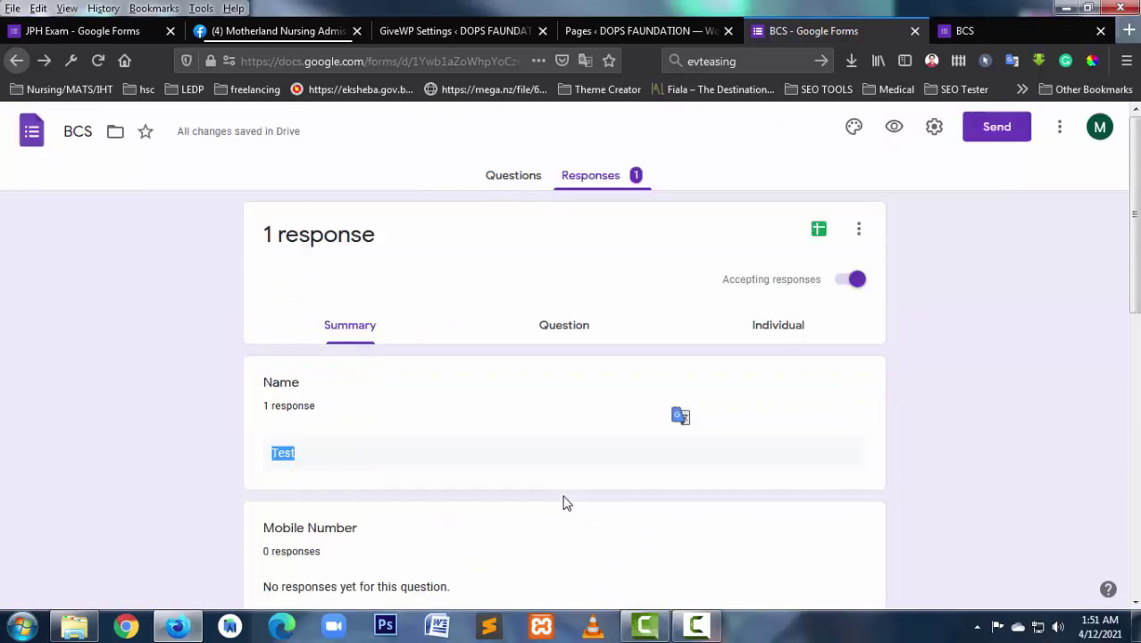
Create a new linked spreadsheet, keeping the proposed name BCS (Responses)
left_click(819, 234)
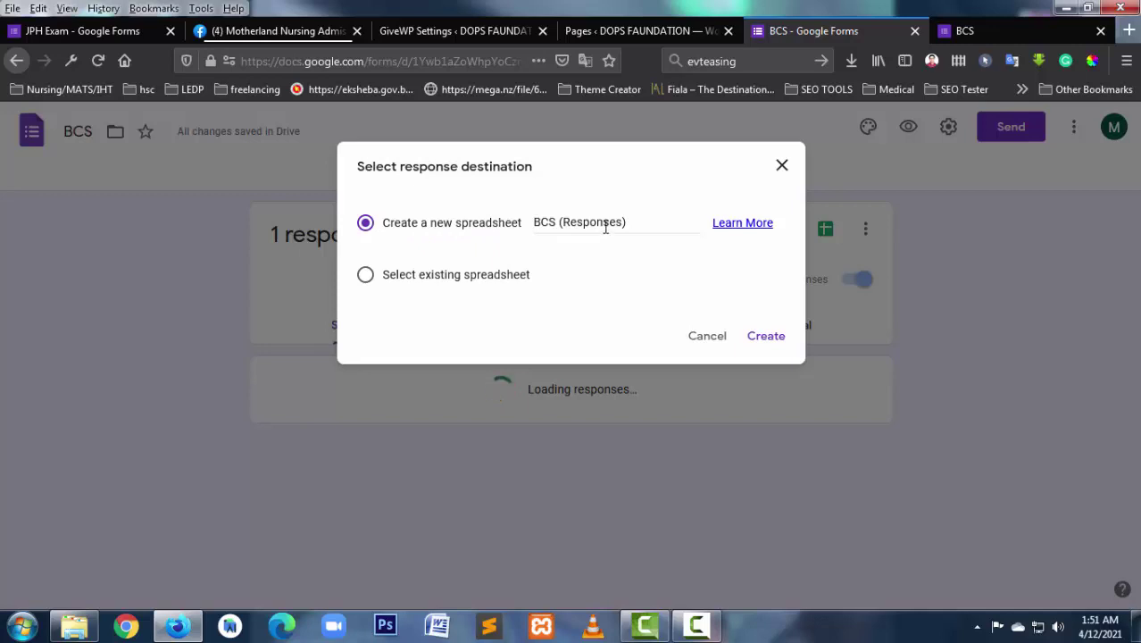
left_click_drag(631, 223, 509, 227)
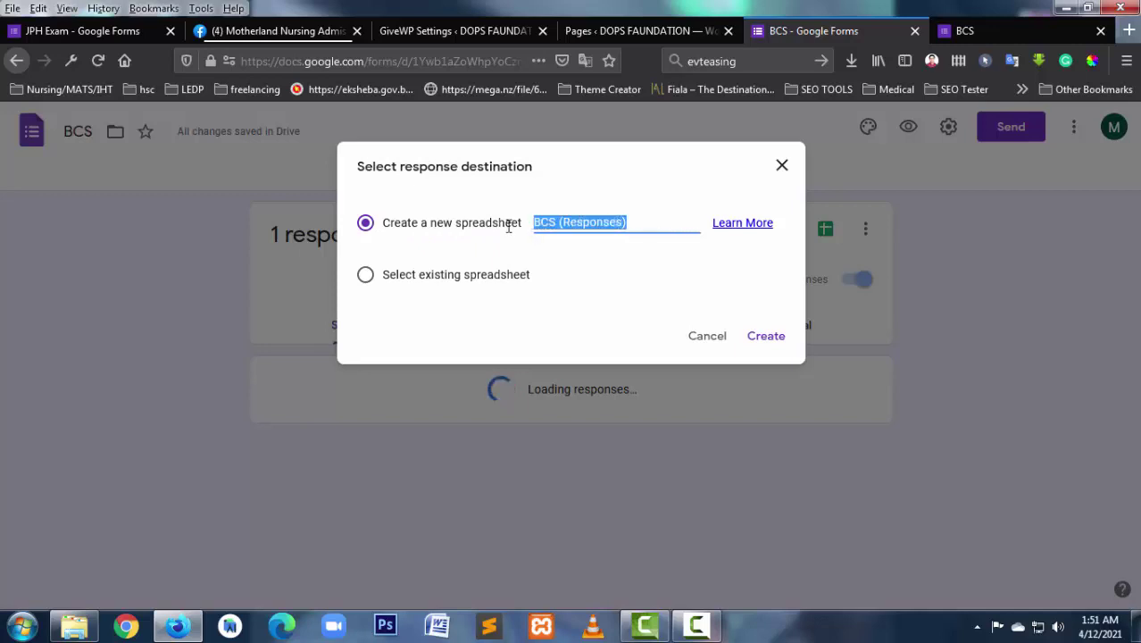
left_click(630, 223)
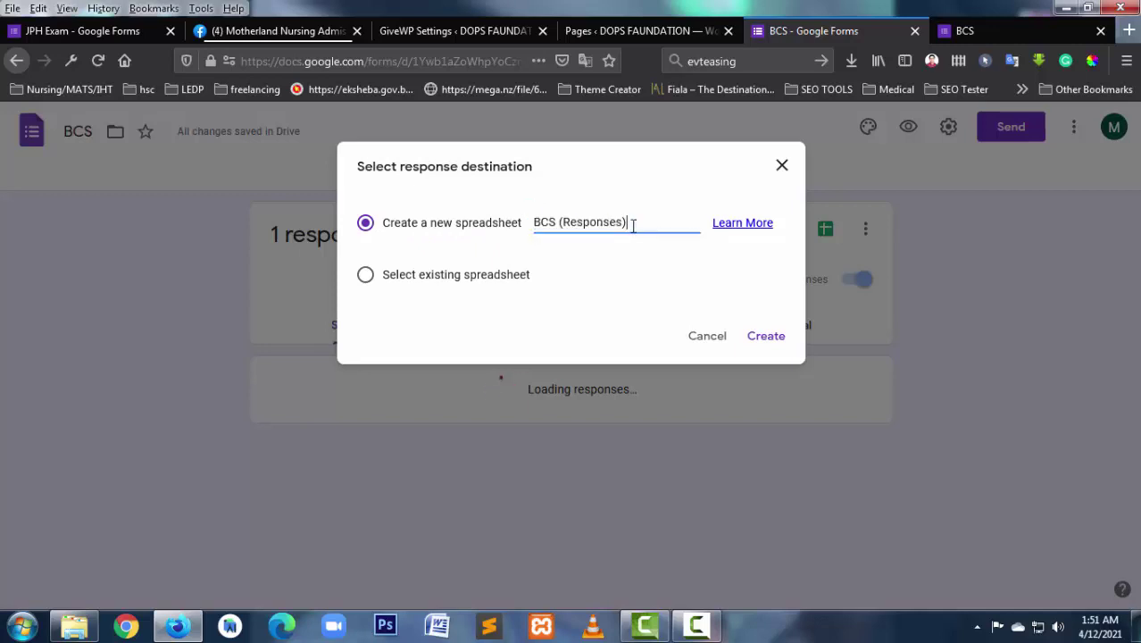
left_click(771, 350)
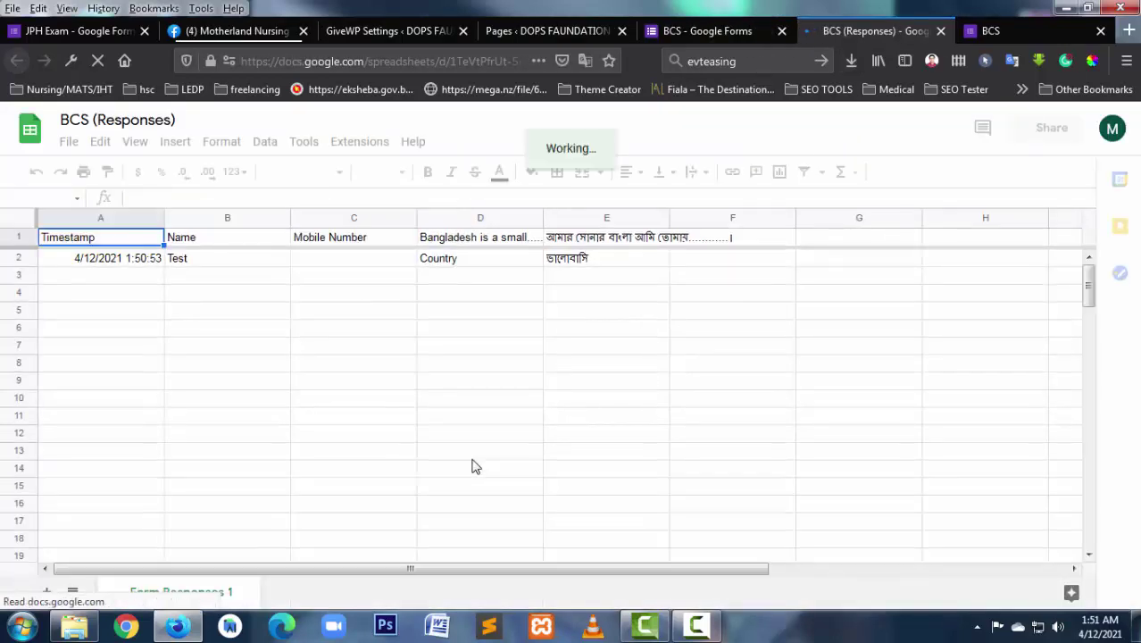
Enter 1 in cell D2 and 1 in cell E2 of the response row
left_click(461, 264)
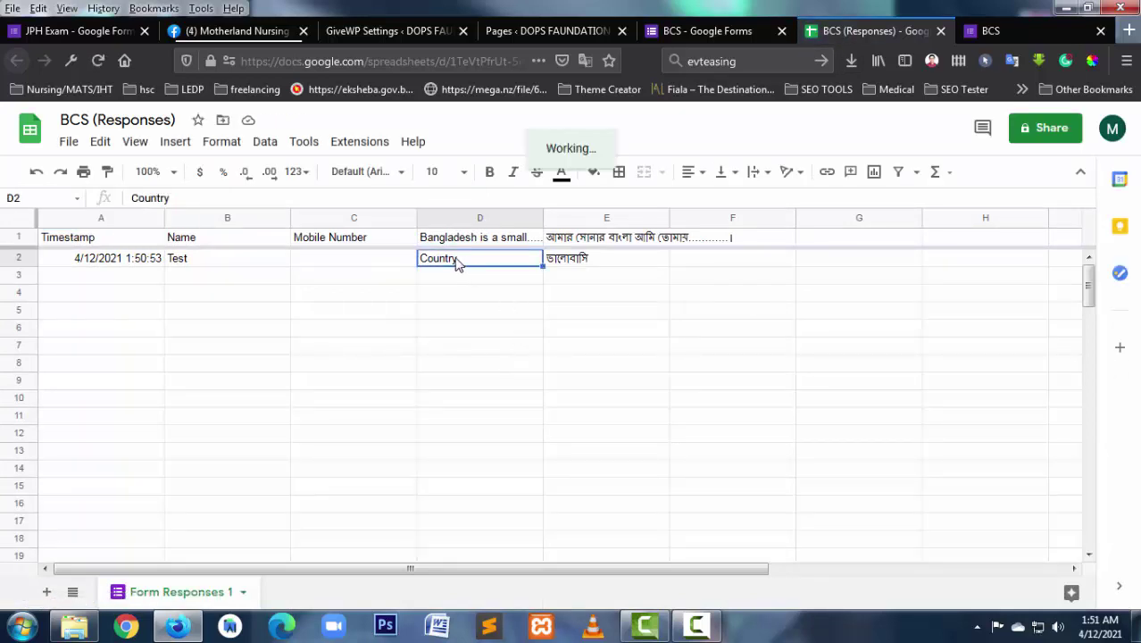
type("1")
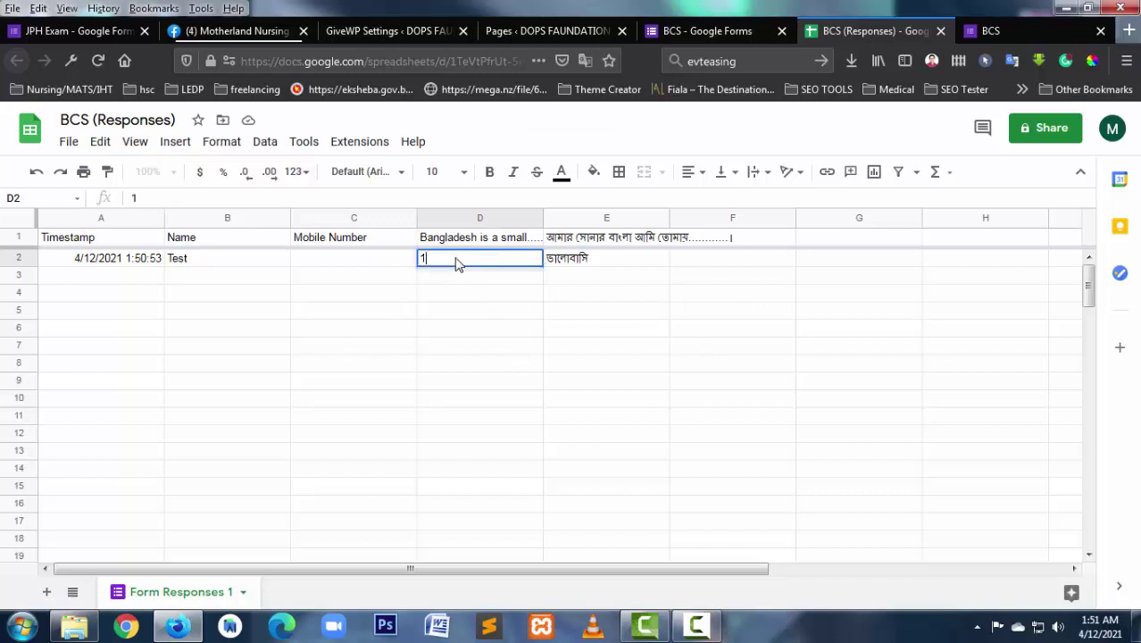
left_click(594, 261)
type("1")
left_click(601, 297)
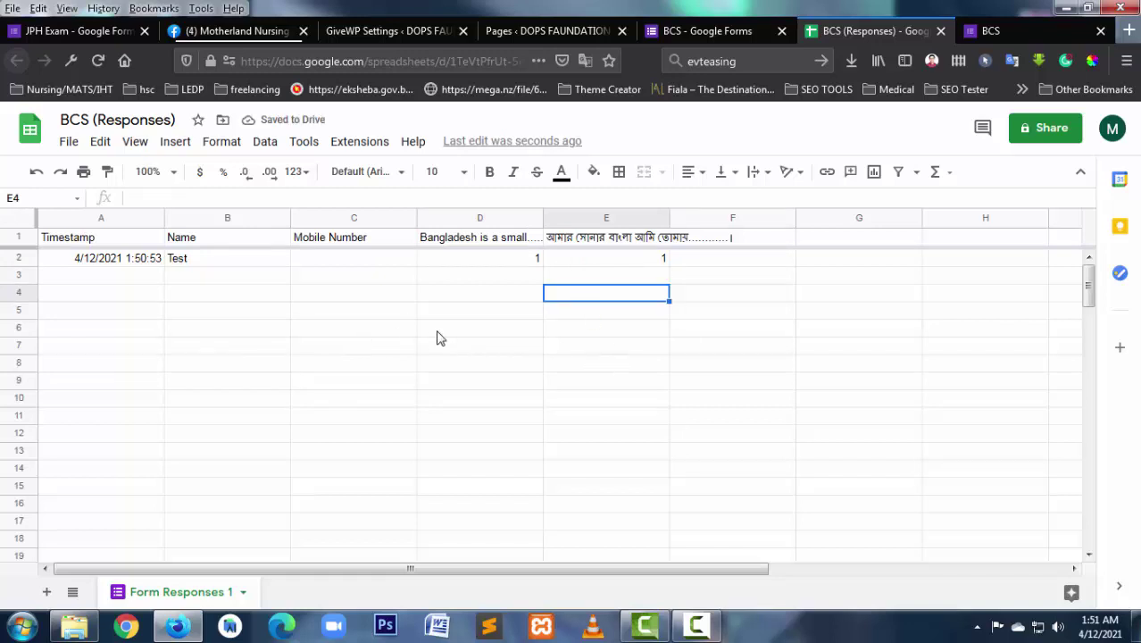
Select the answer cells D2:E2 and the header row to check them, then deselect
left_click_drag(528, 258, 660, 259)
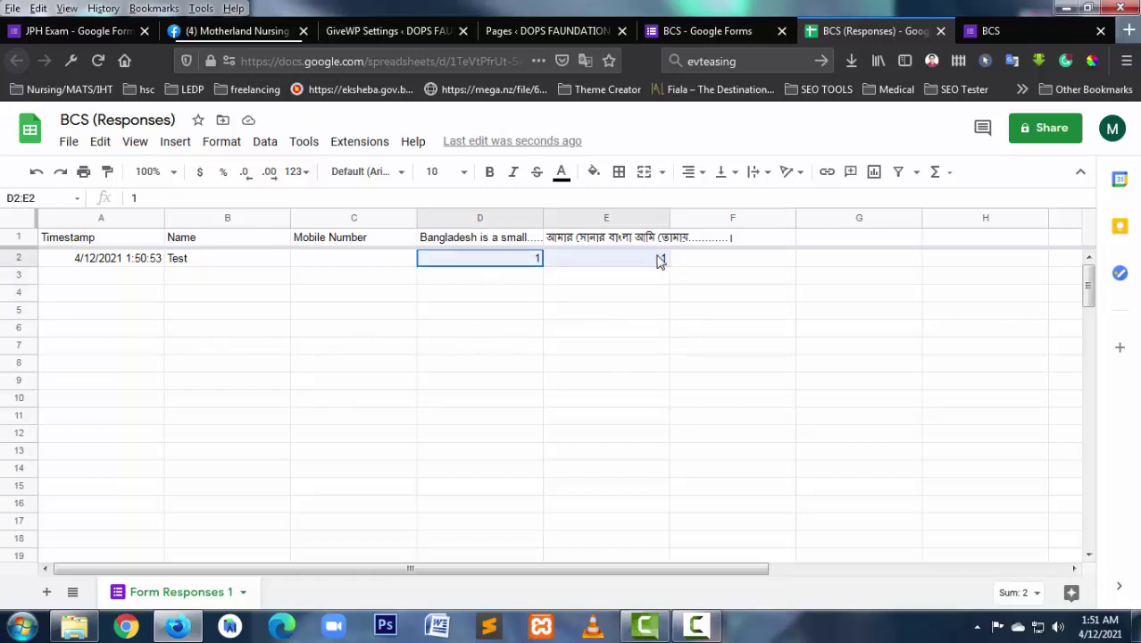
left_click(605, 332)
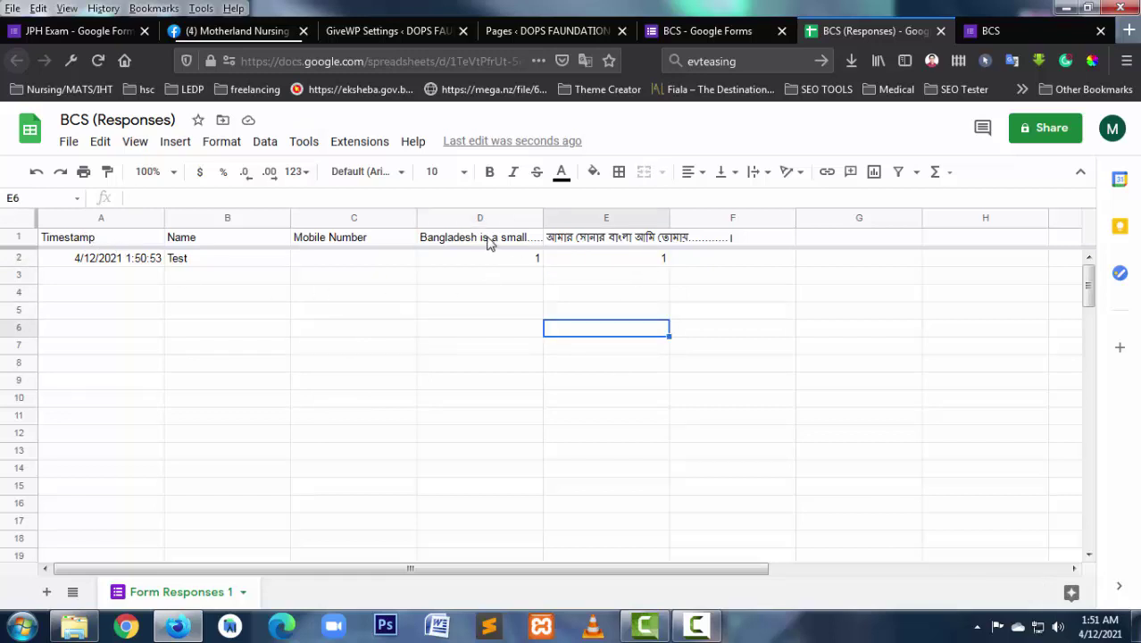
mouse_move(487, 237)
left_mouse_down()
mouse_move(1120, 241)
mouse_move(1027, 250)
left_mouse_up()
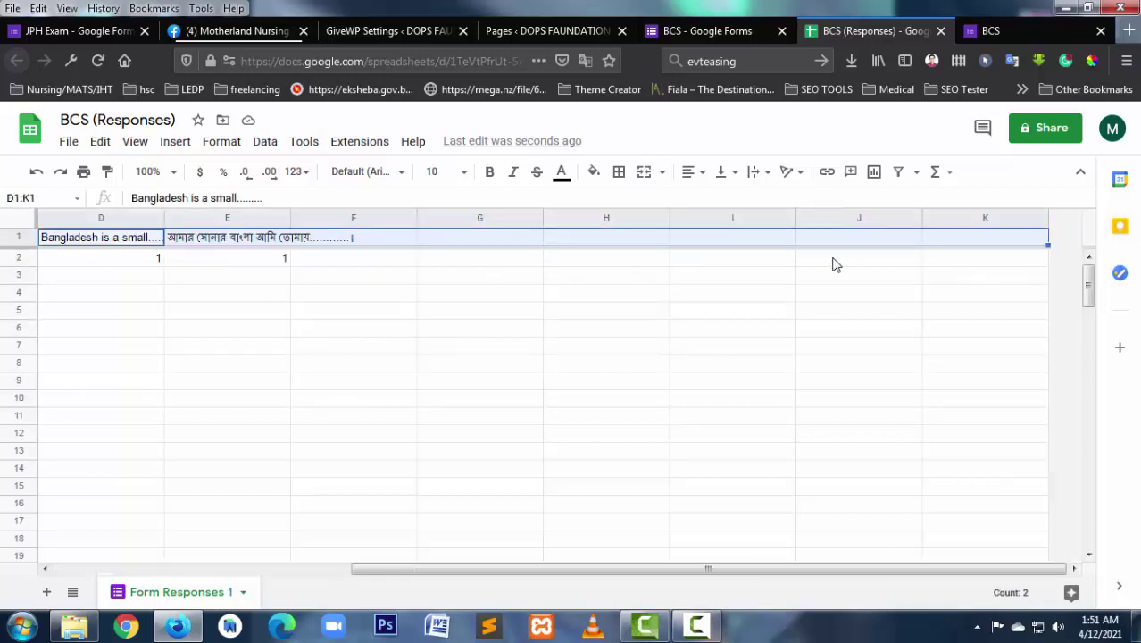
left_click(591, 418)
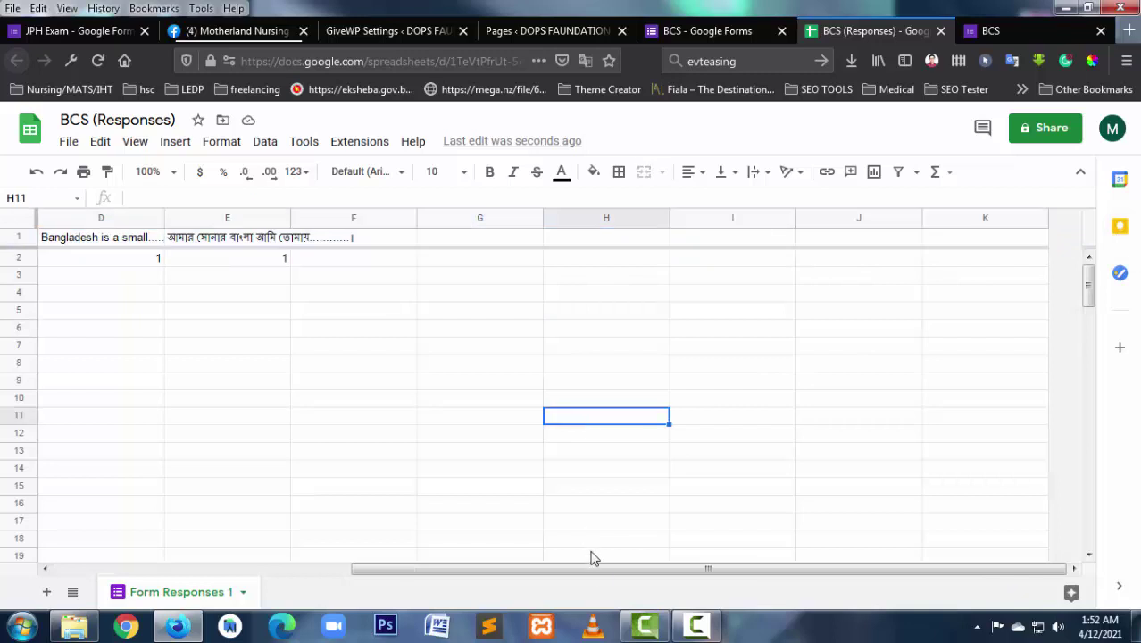
left_click_drag(594, 570, 189, 577)
left_click(369, 384)
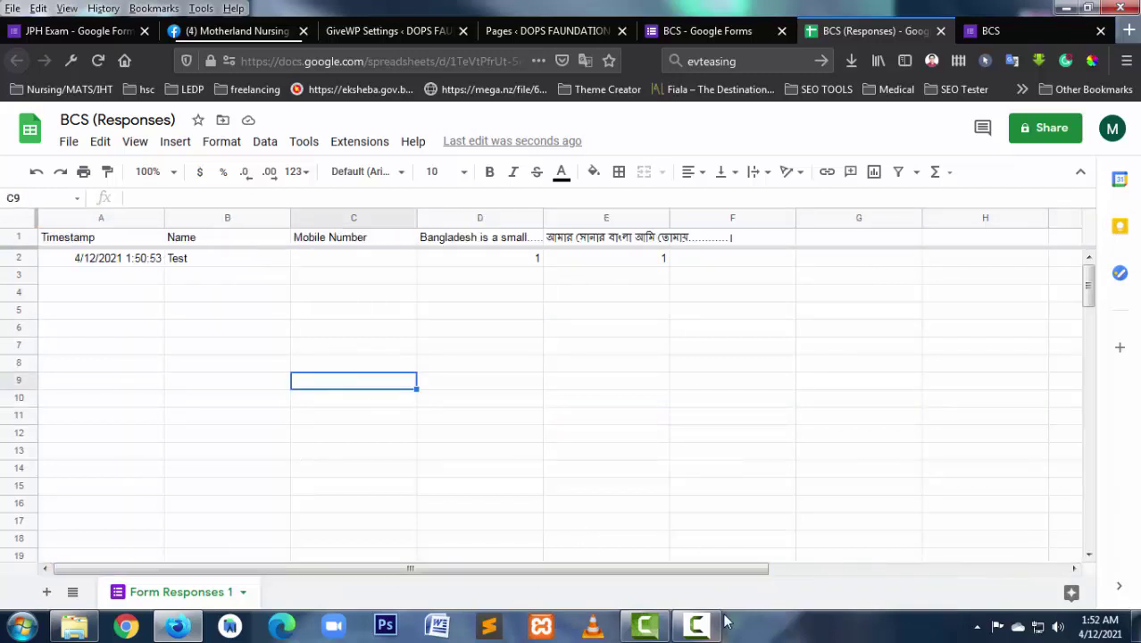
left_click(699, 627)
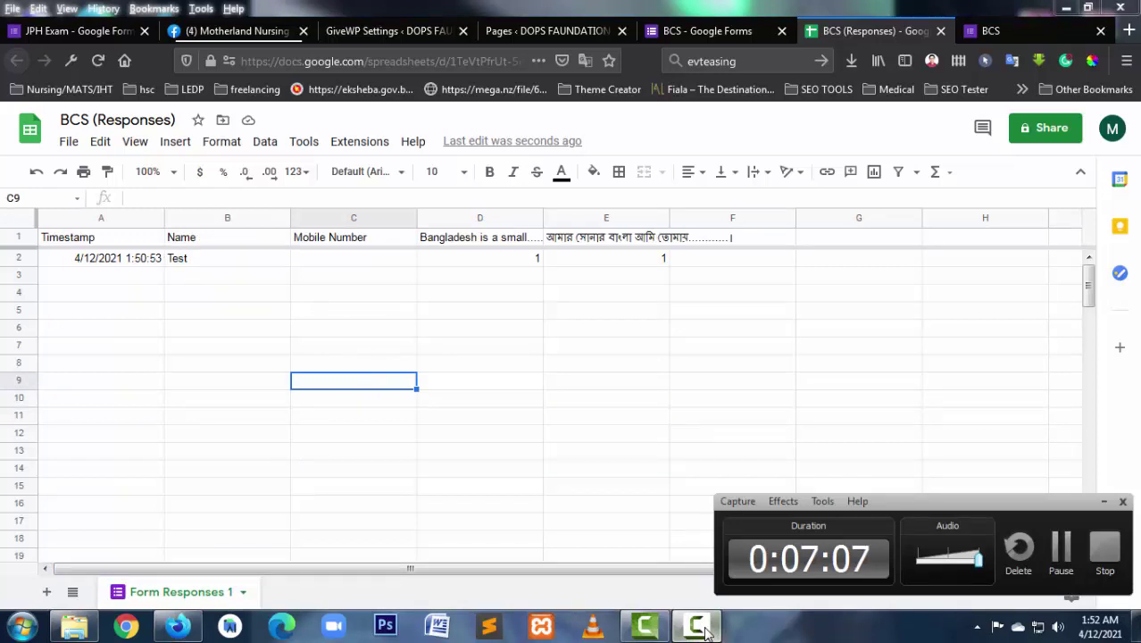